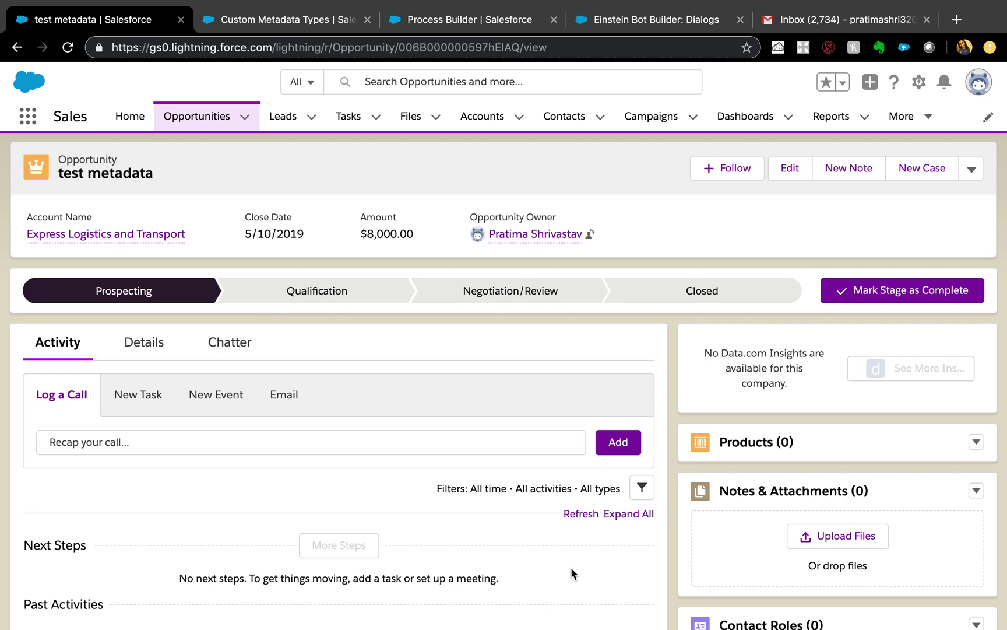
# Go to the Custom Metadata Types tab and list all types, where Milestone Meta is the only one
pyautogui.scroll(-7, 571, 567)
pyautogui.scroll(-4, 853, 580)
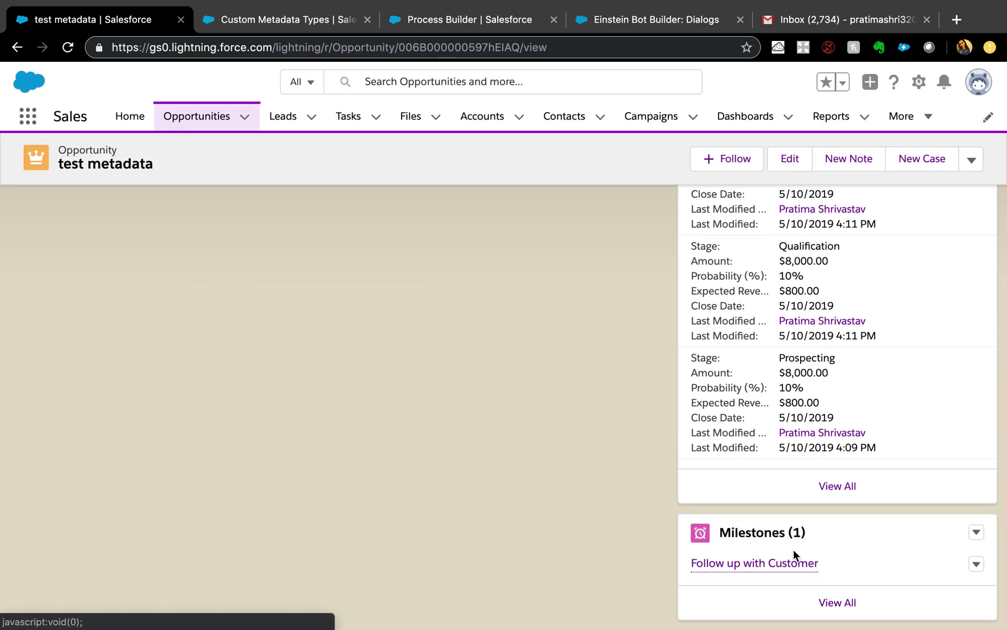
pyautogui.scroll(11, 522, 349)
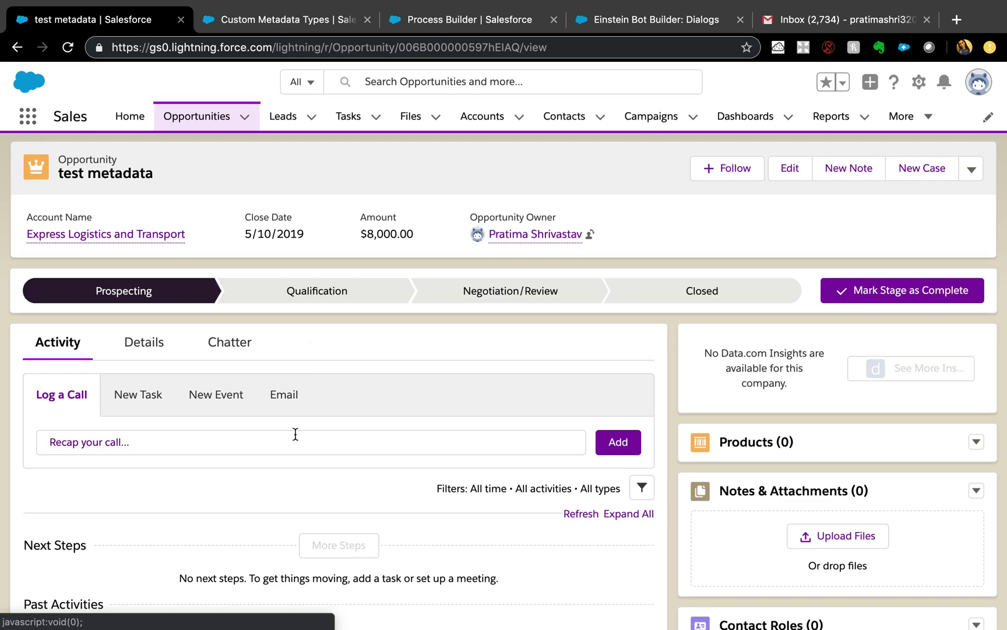
pyautogui.scroll(-15, 295, 436)
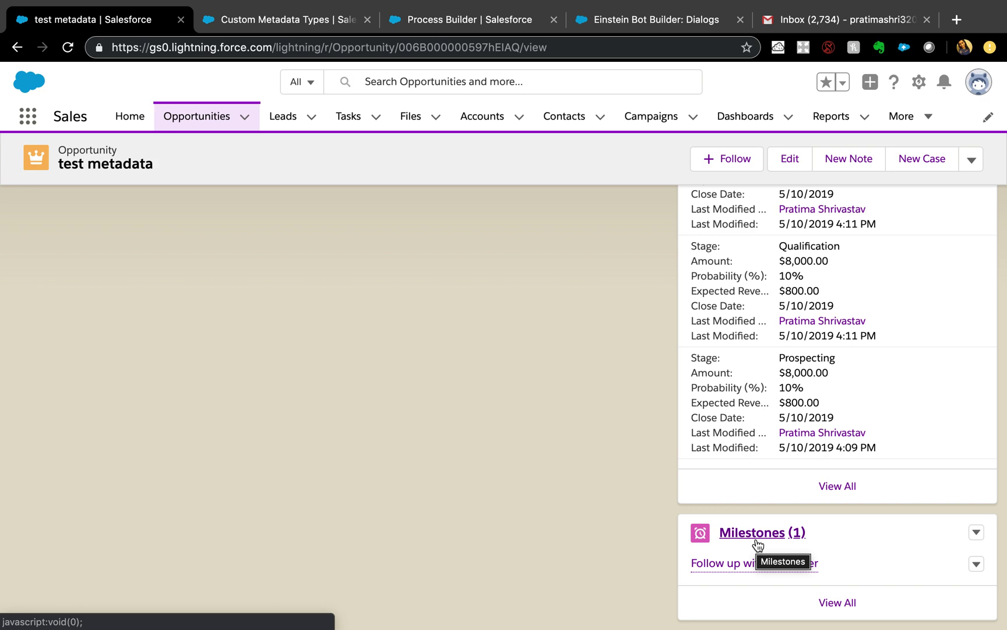
pyautogui.scroll(15, 757, 545)
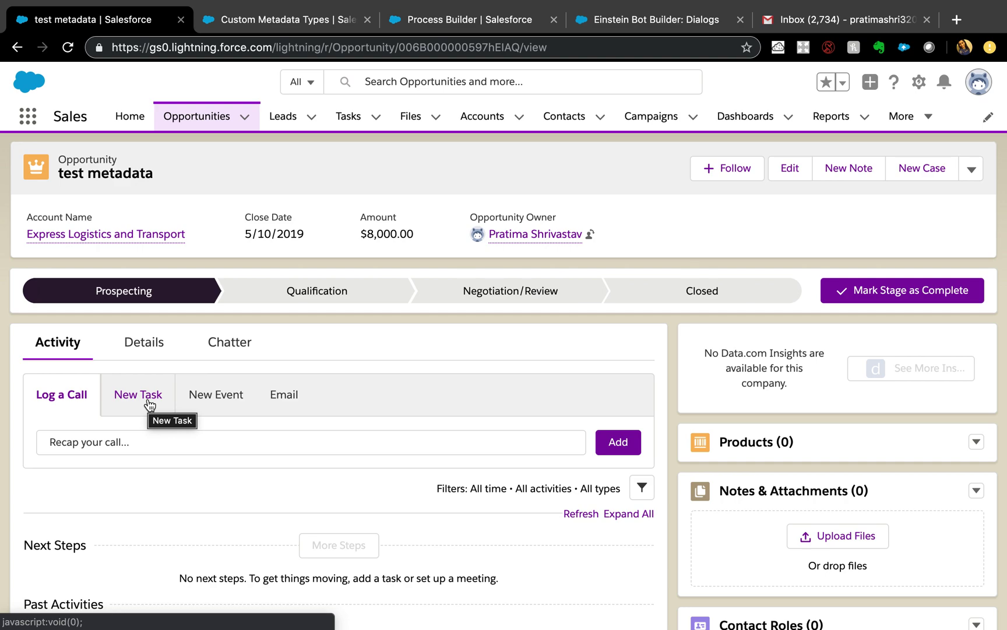
pyautogui.scroll(-10, 150, 404)
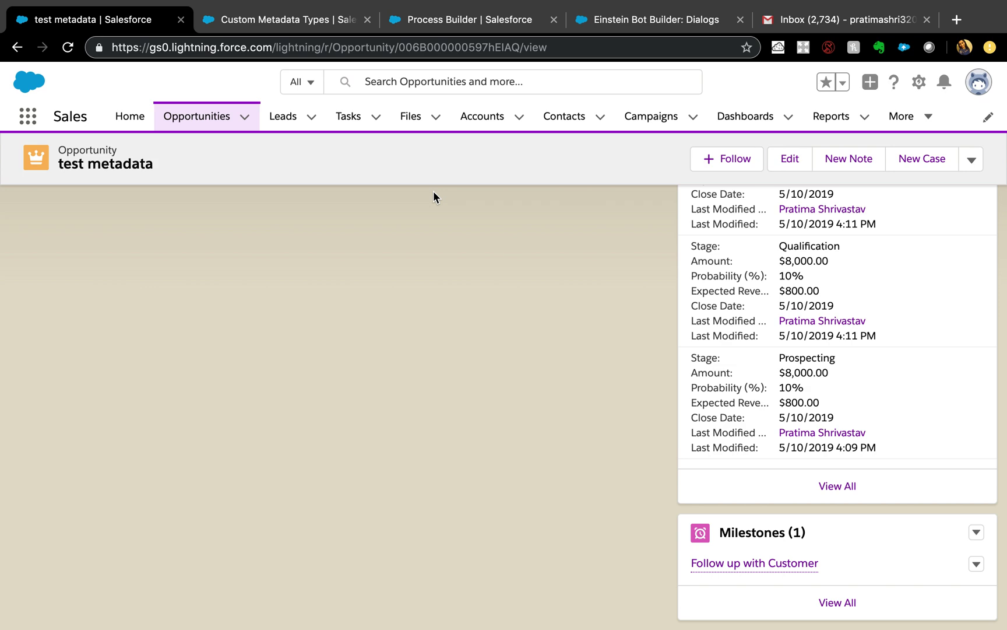
pyautogui.click(306, 22)
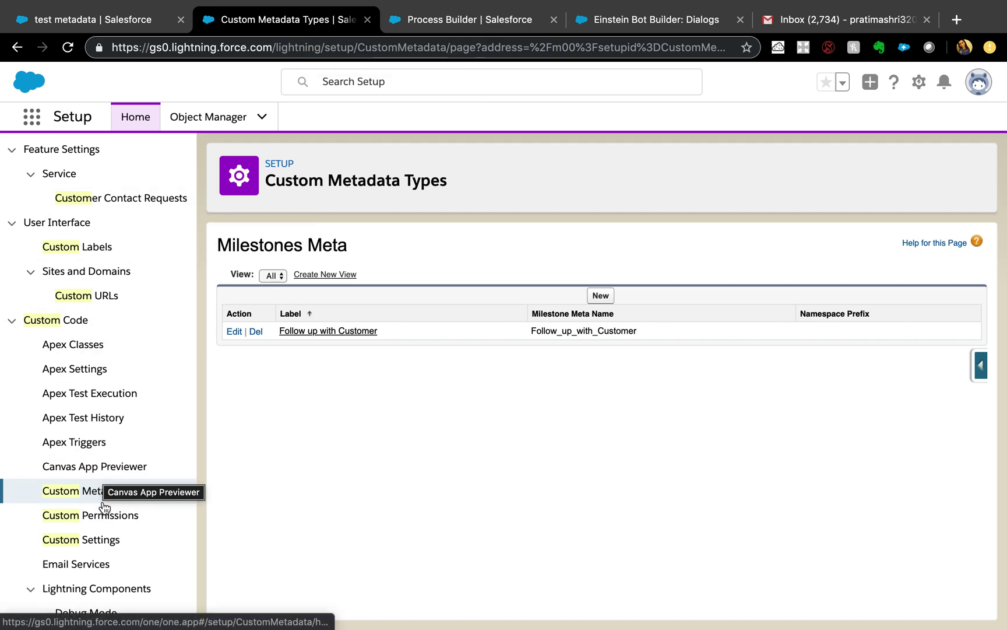
pyautogui.scroll(-1, 69, 270)
pyautogui.scroll(-5, 70, 269)
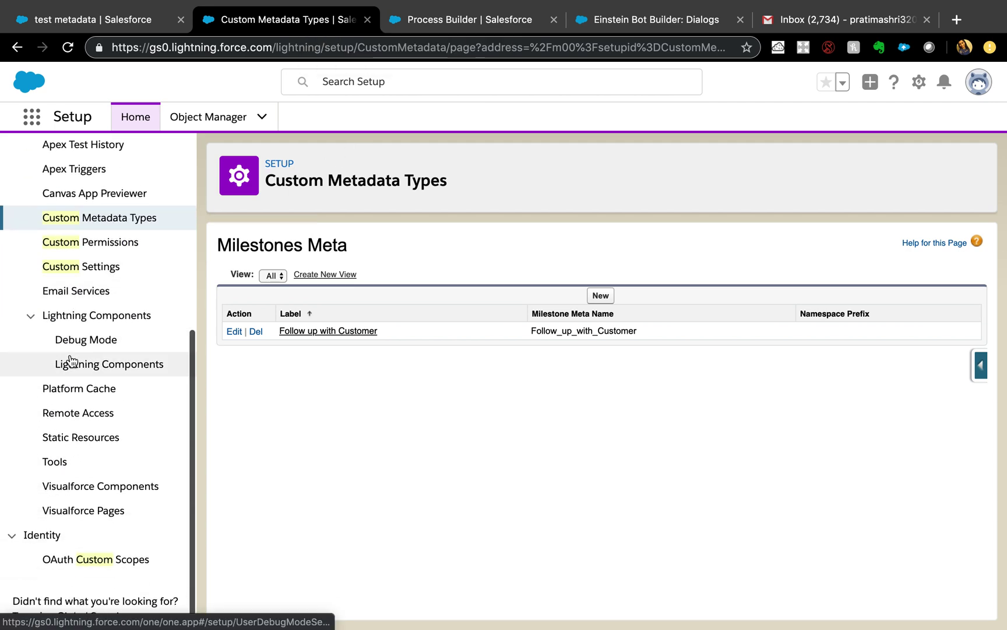
pyautogui.scroll(1, 79, 292)
pyautogui.click(87, 232)
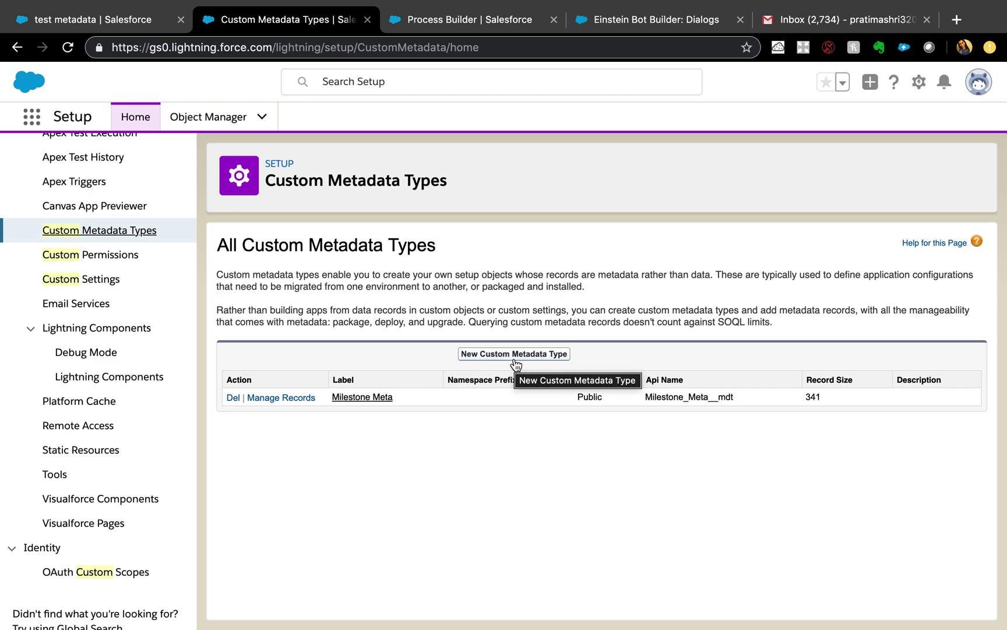
# Review Milestone Meta's fields, then go to its records list, which holds only Follow up with Customer
pyautogui.click(379, 398)
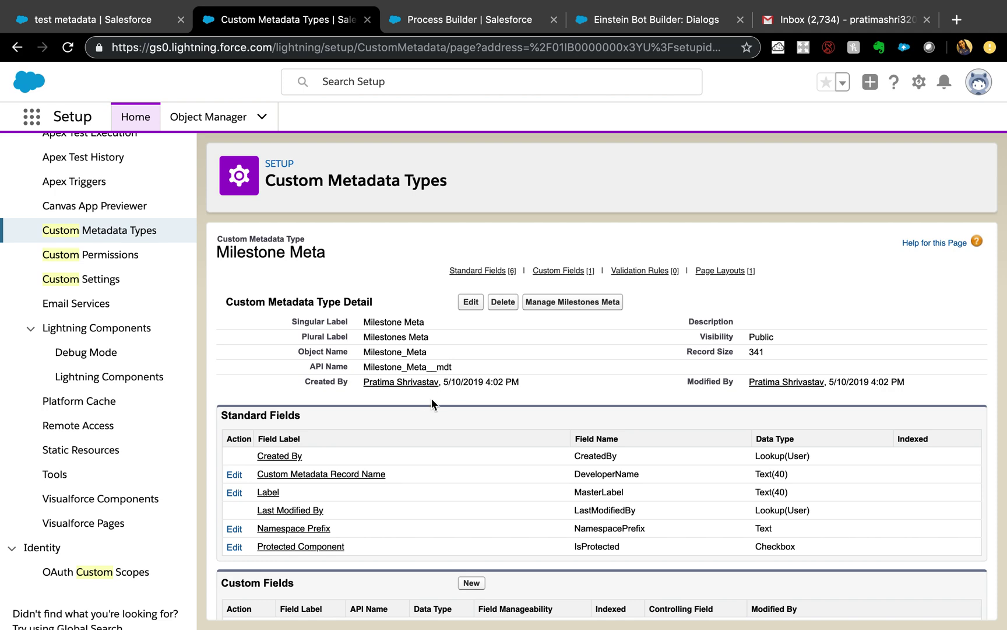
pyautogui.scroll(-1, 431, 402)
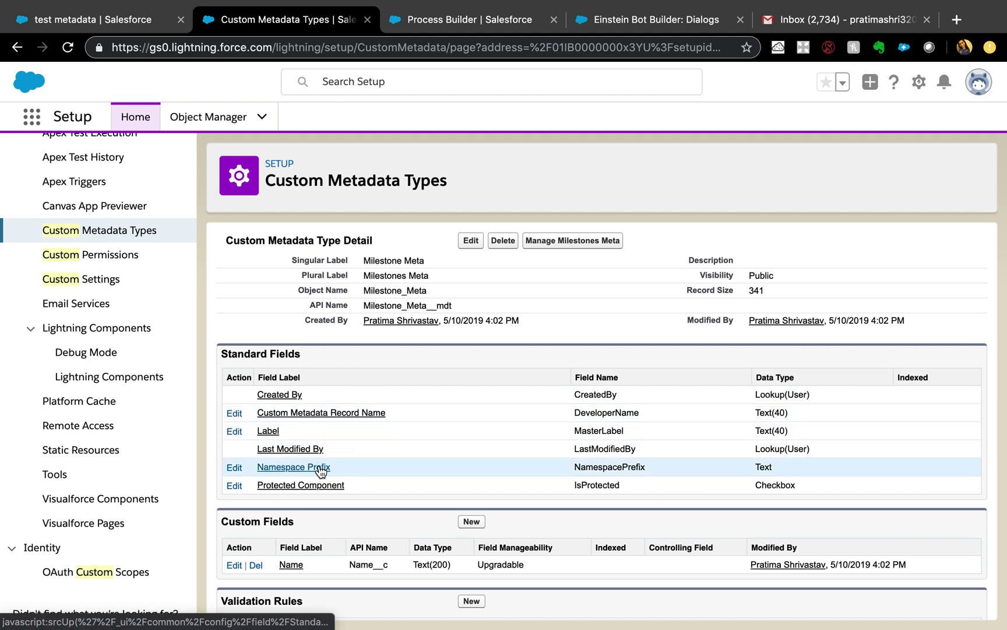
pyautogui.scroll(-1, 320, 470)
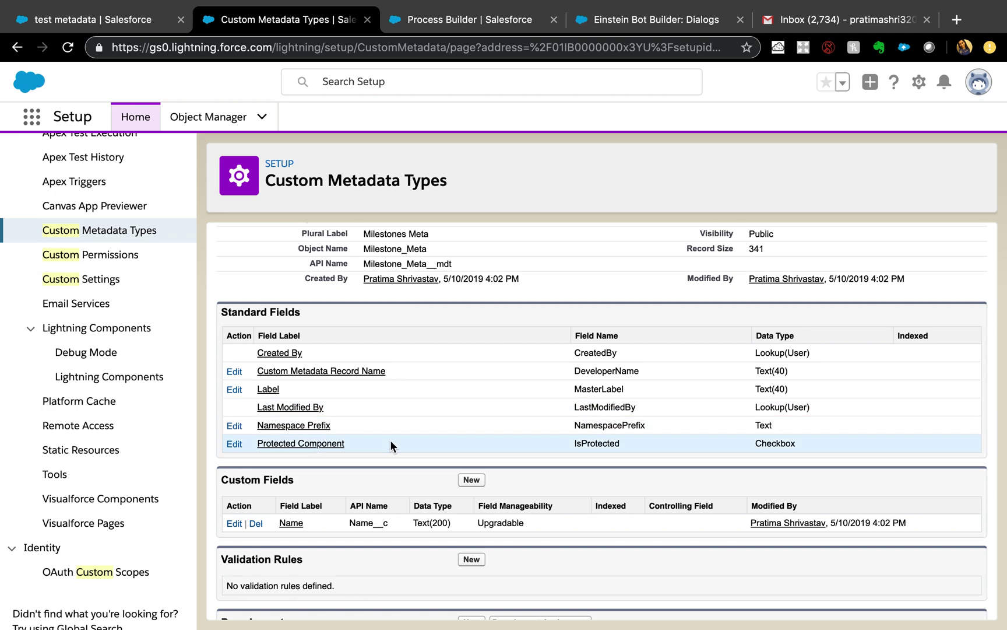
pyautogui.scroll(-1, 391, 440)
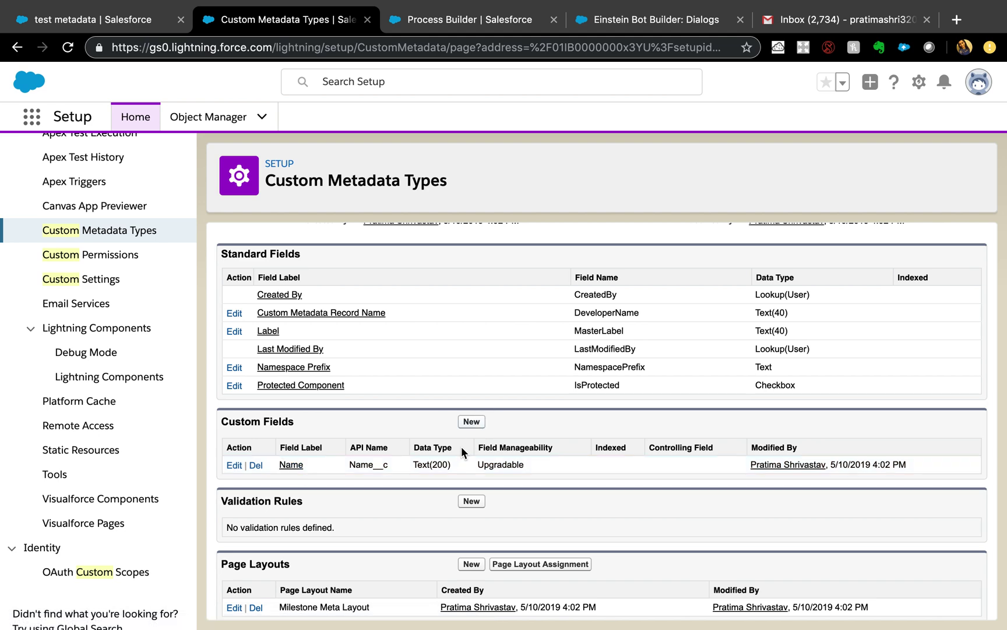
pyautogui.scroll(5, 461, 448)
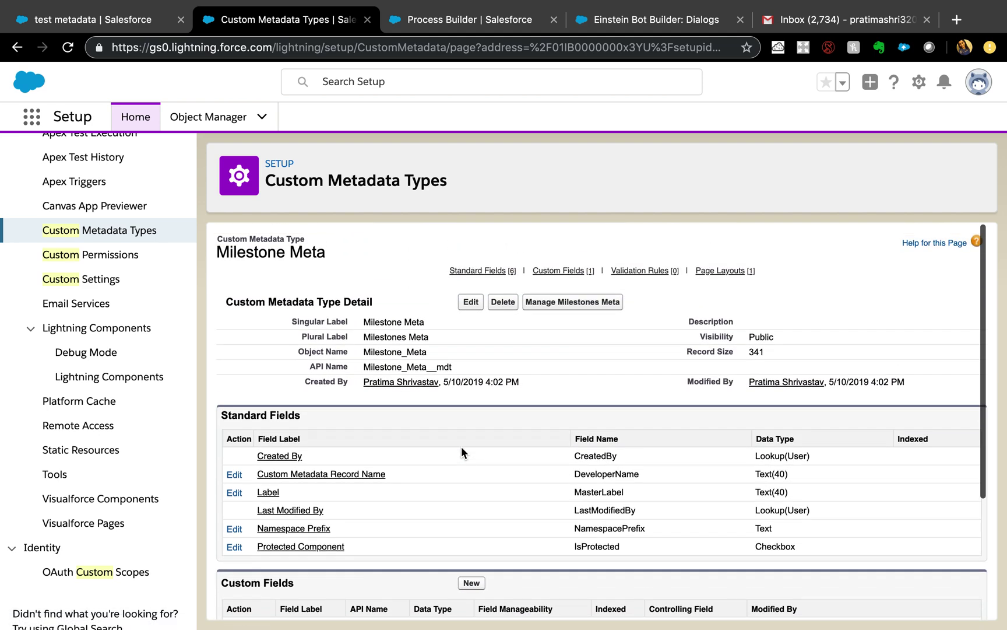
pyautogui.click(558, 308)
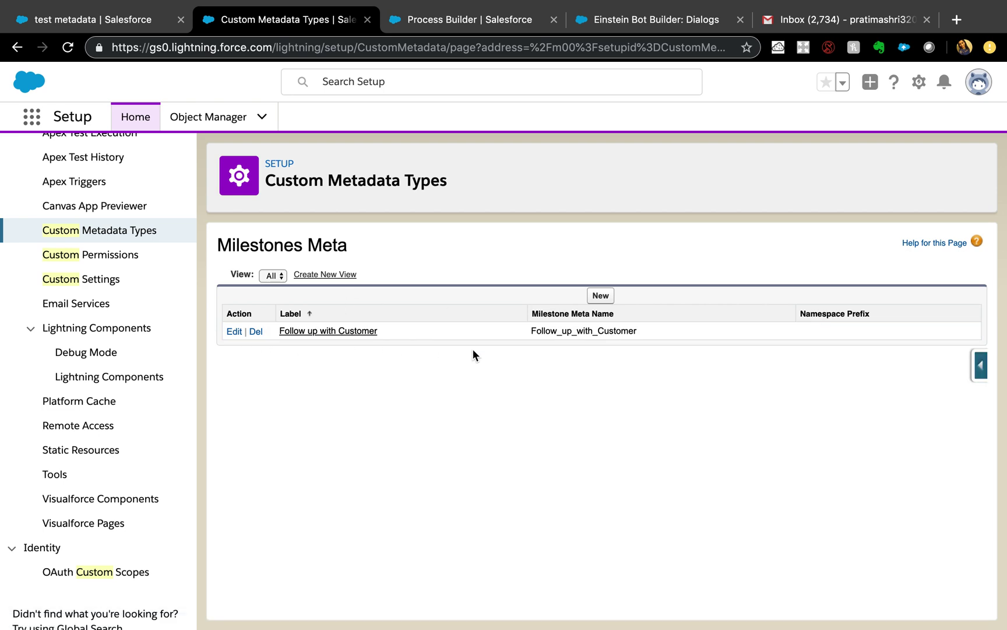
# Create a Milestones Meta record with Label and Name 'Perform Background' and save it
pyautogui.click(601, 294)
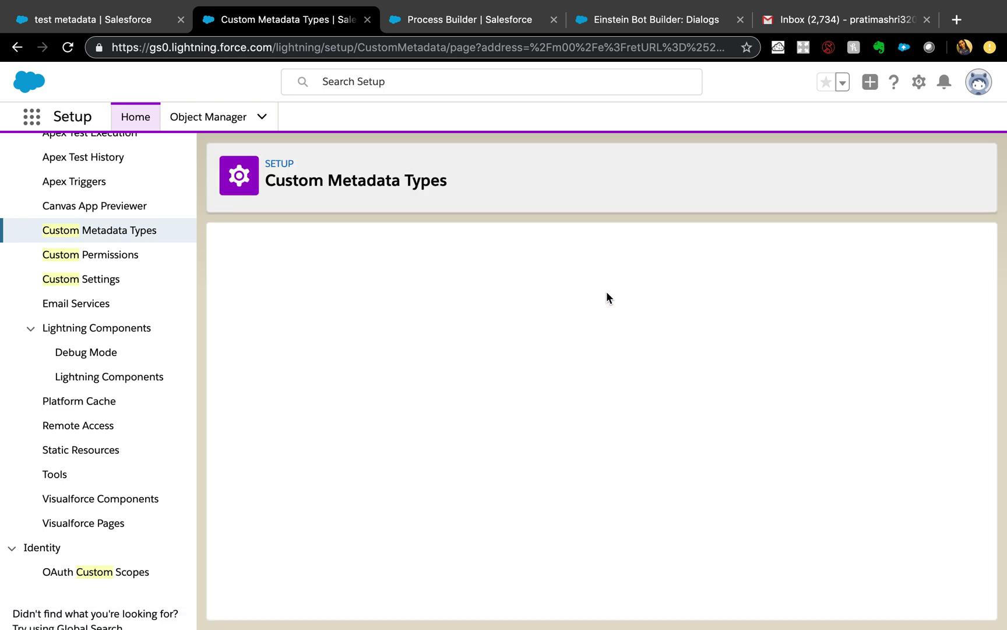
pyautogui.click(407, 330)
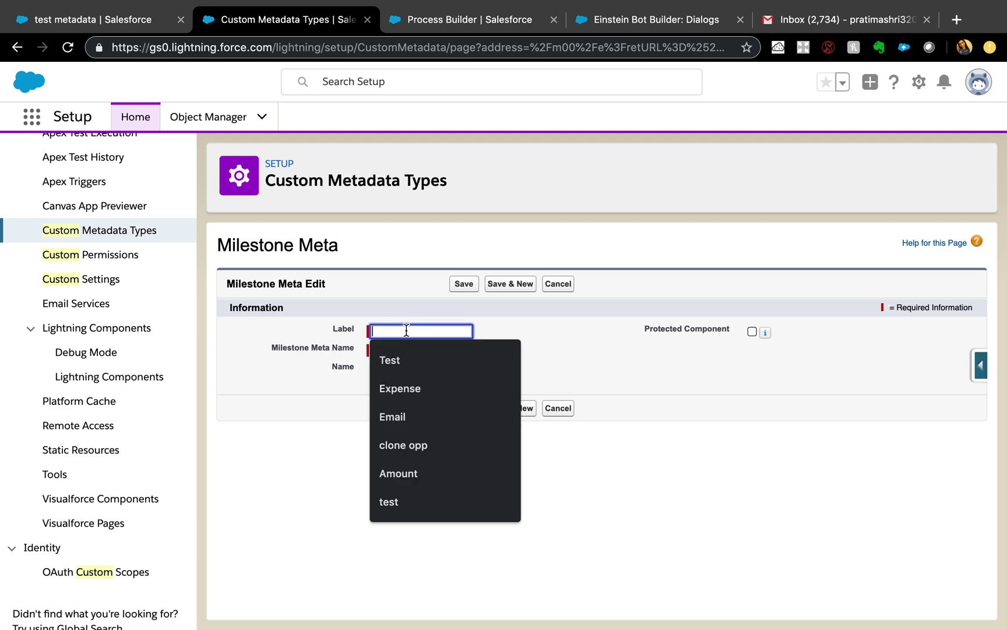
pyautogui.write('Perform Background')
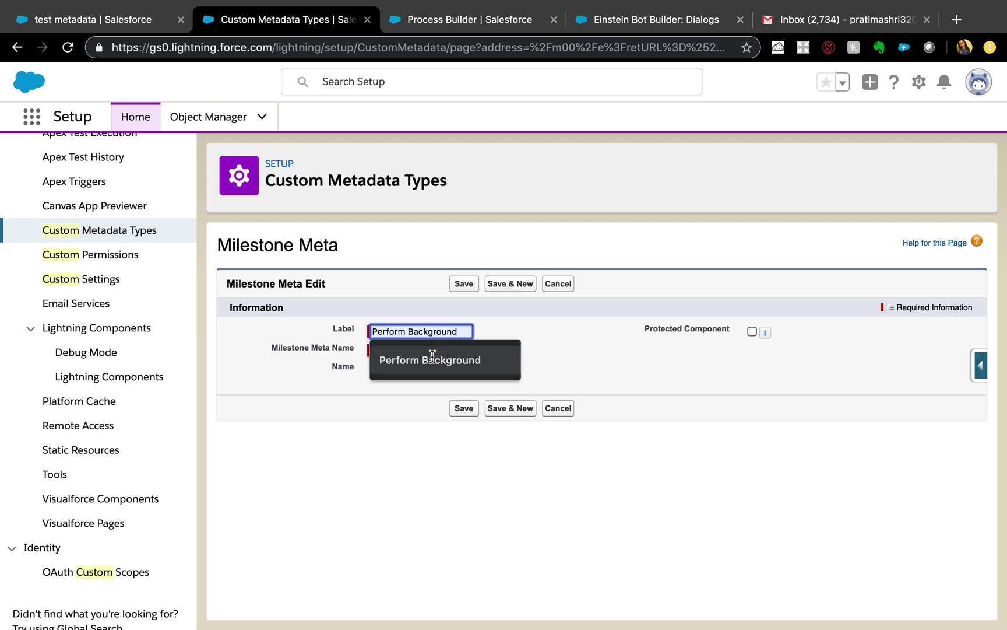
pyautogui.click(432, 360)
pyautogui.click(432, 350)
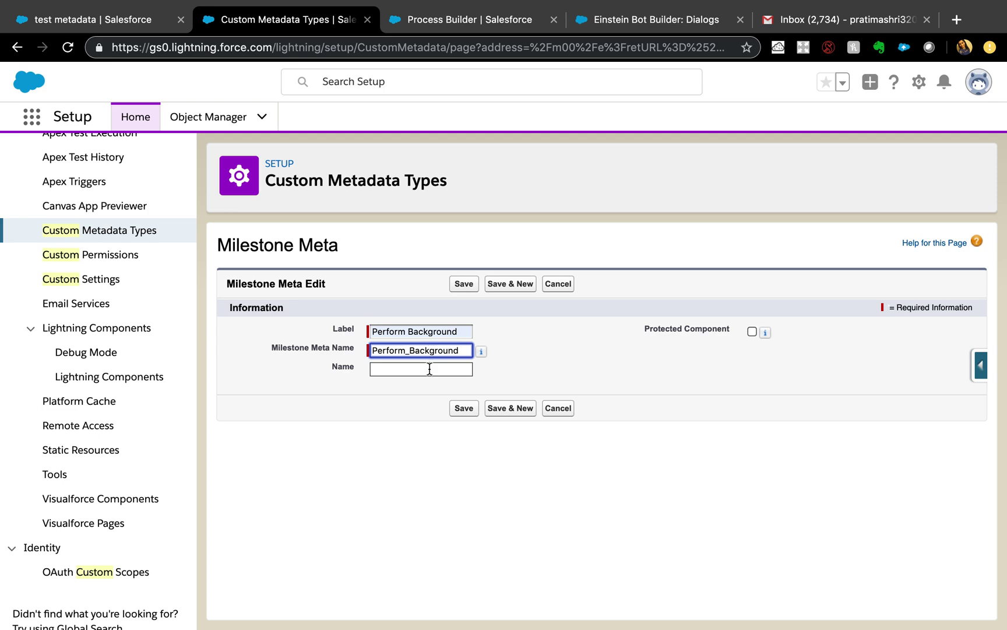
pyautogui.click(430, 369)
pyautogui.click(421, 424)
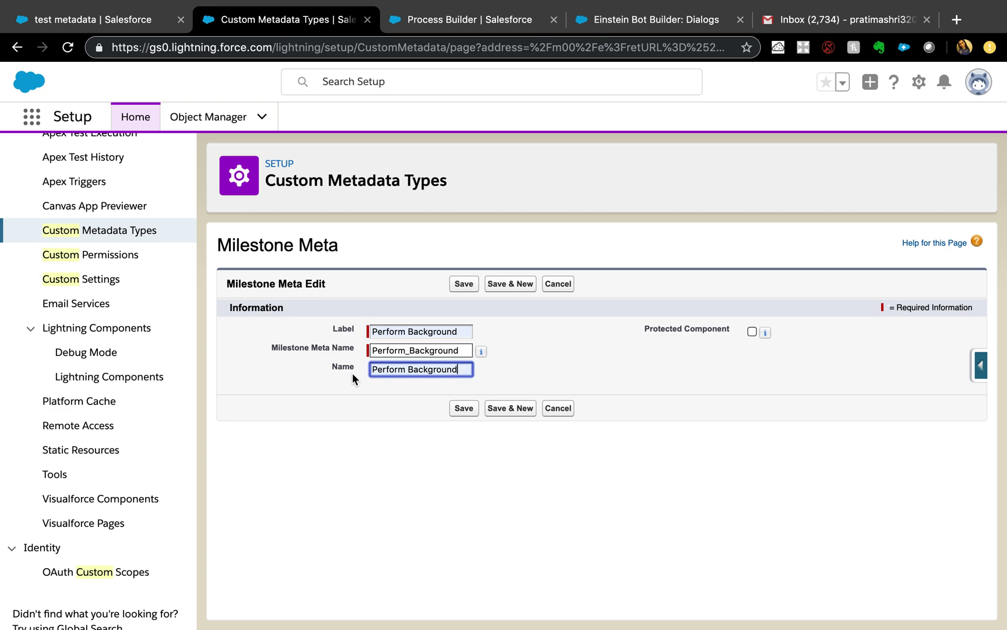
pyautogui.click(457, 285)
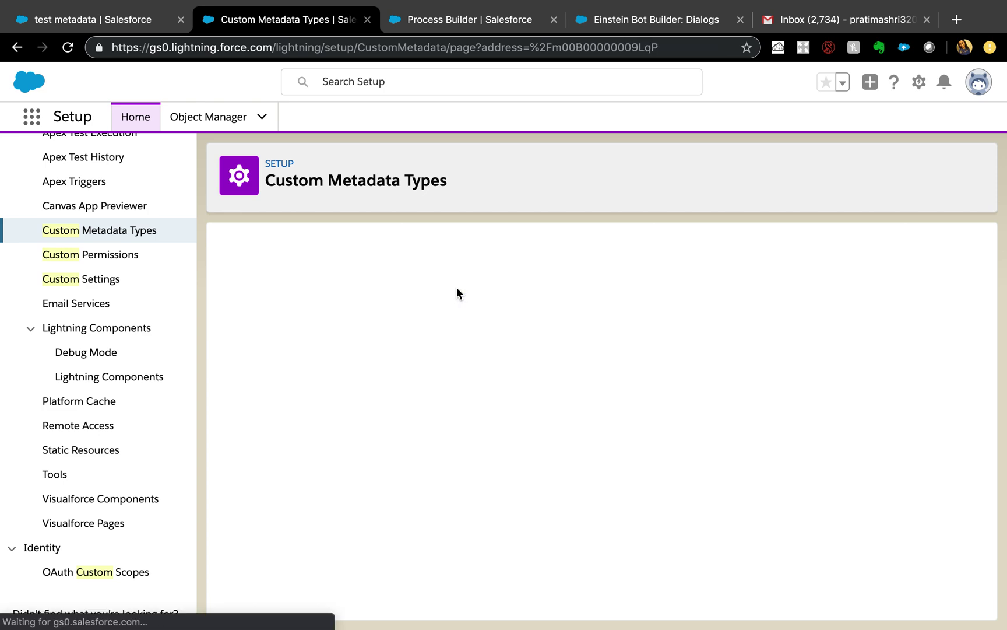
# In the milestone process, add a Create a Record action to the Stage Negotiation/Review criteria
pyautogui.click(435, 28)
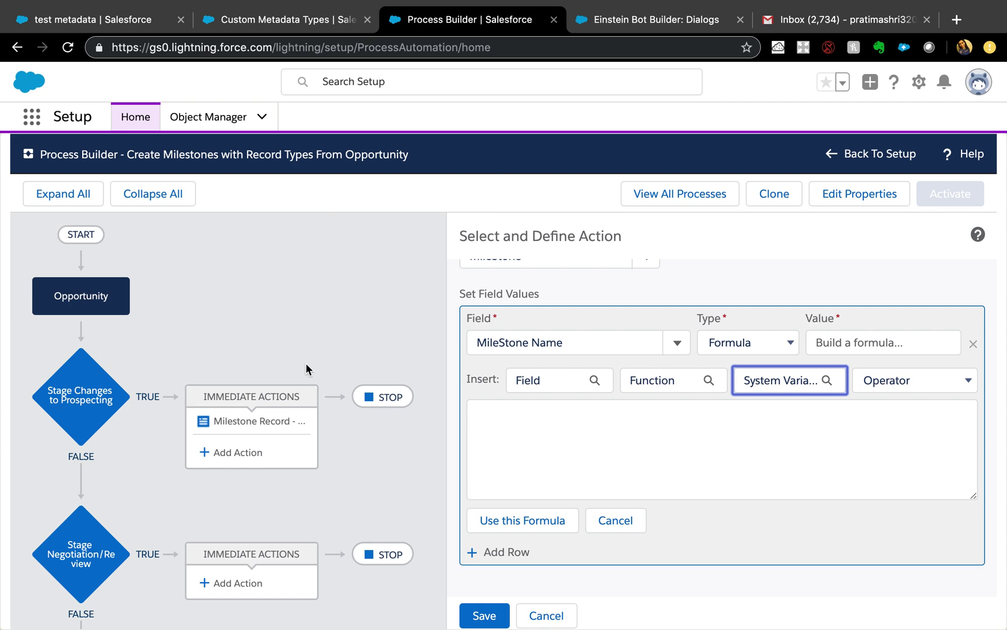
pyautogui.click(75, 563)
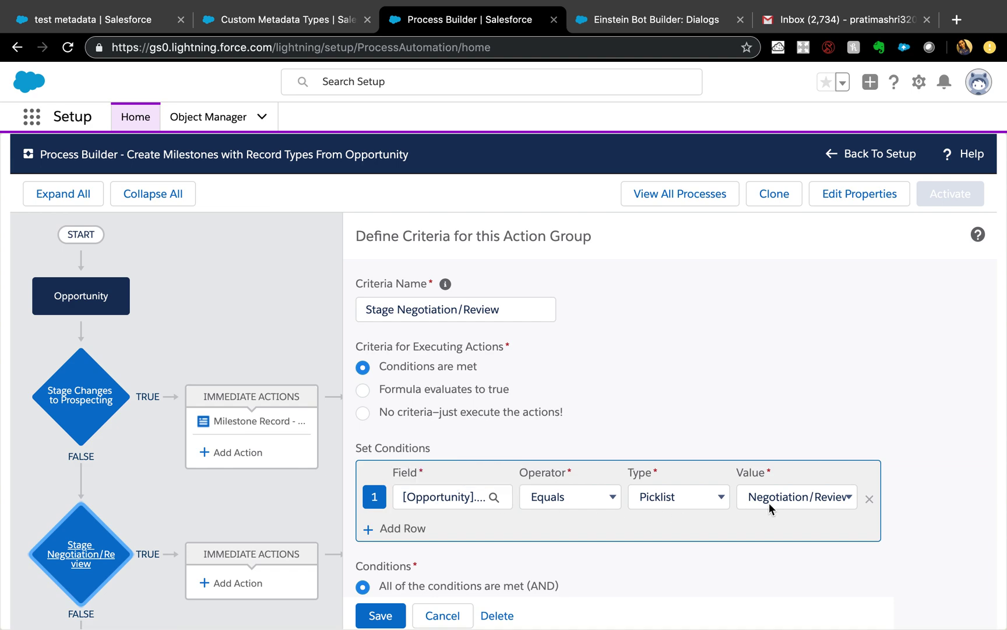
pyautogui.click(225, 584)
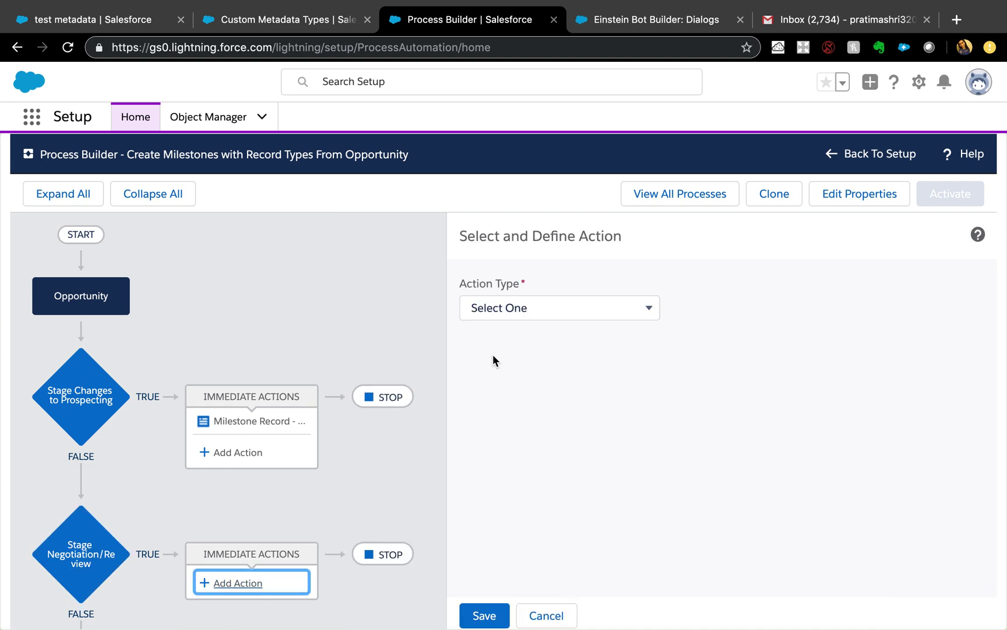
pyautogui.click(518, 316)
pyautogui.click(508, 338)
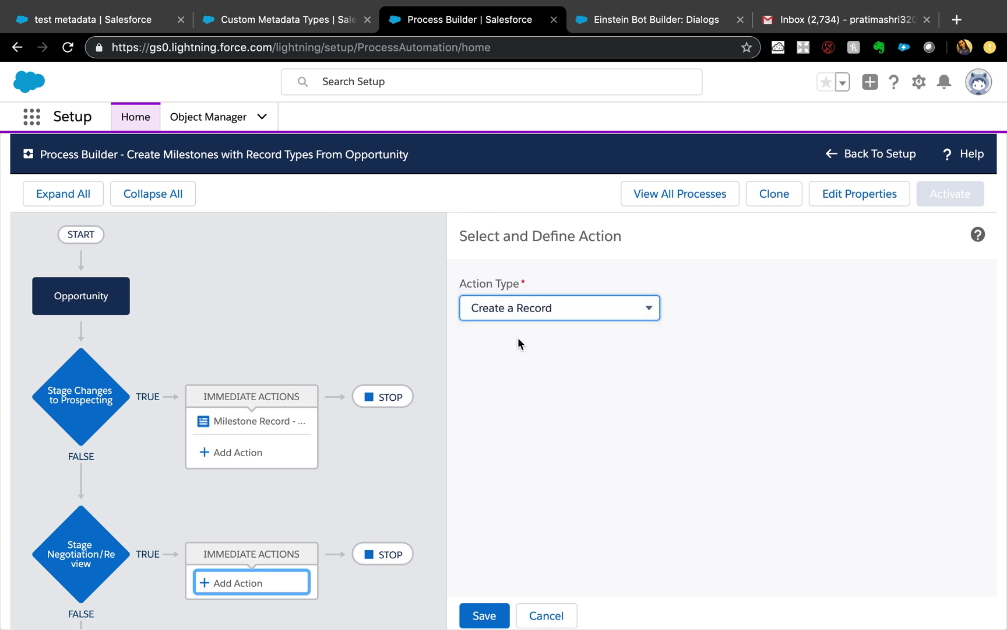
# Name the action 'Create Perform Background Milestone'
pyautogui.click(547, 373)
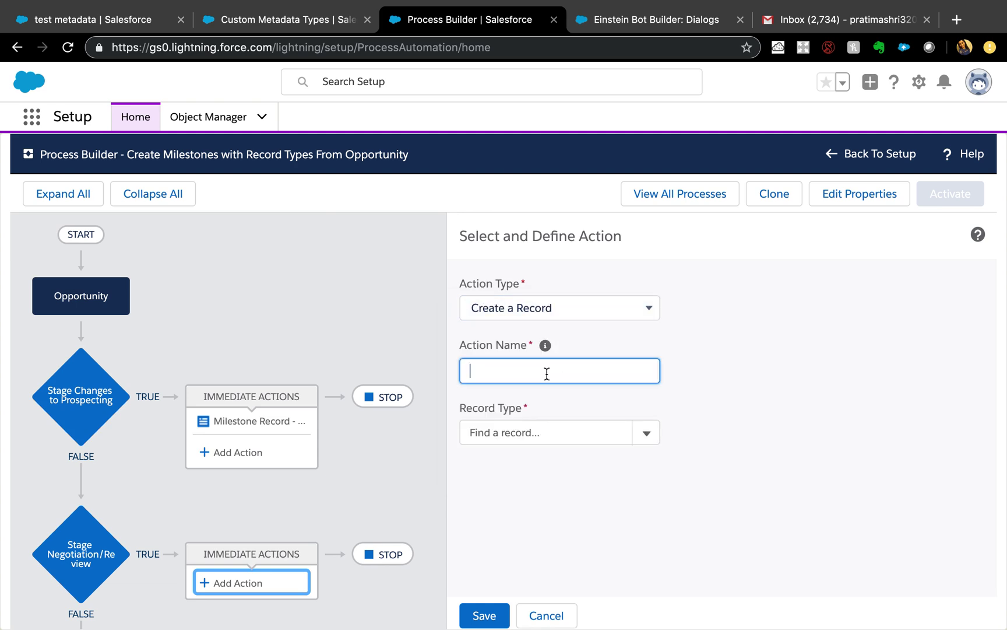
pyautogui.write('Perform Backg')
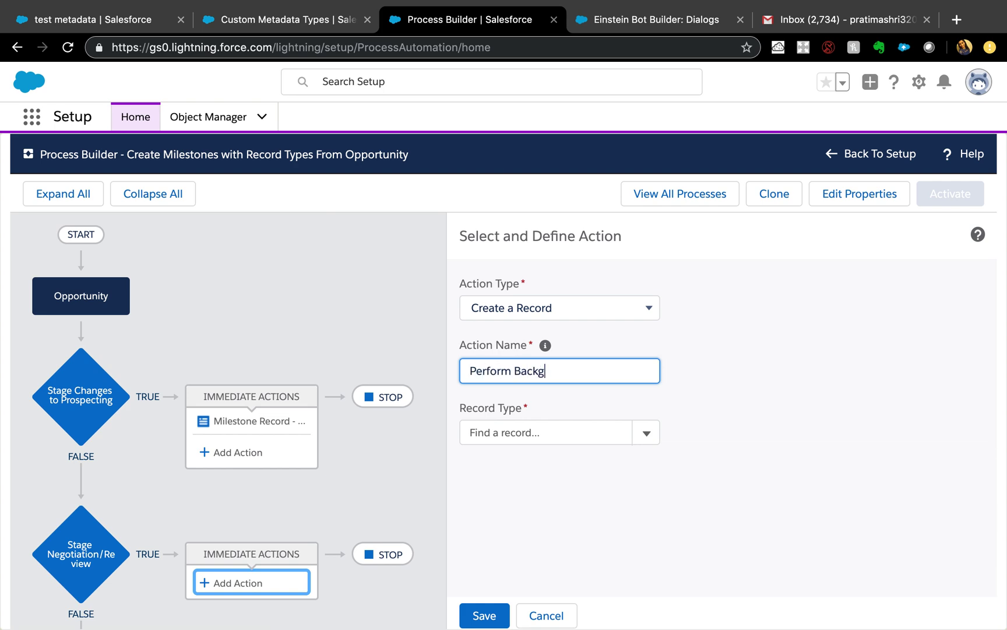
pyautogui.write('round Milestone')
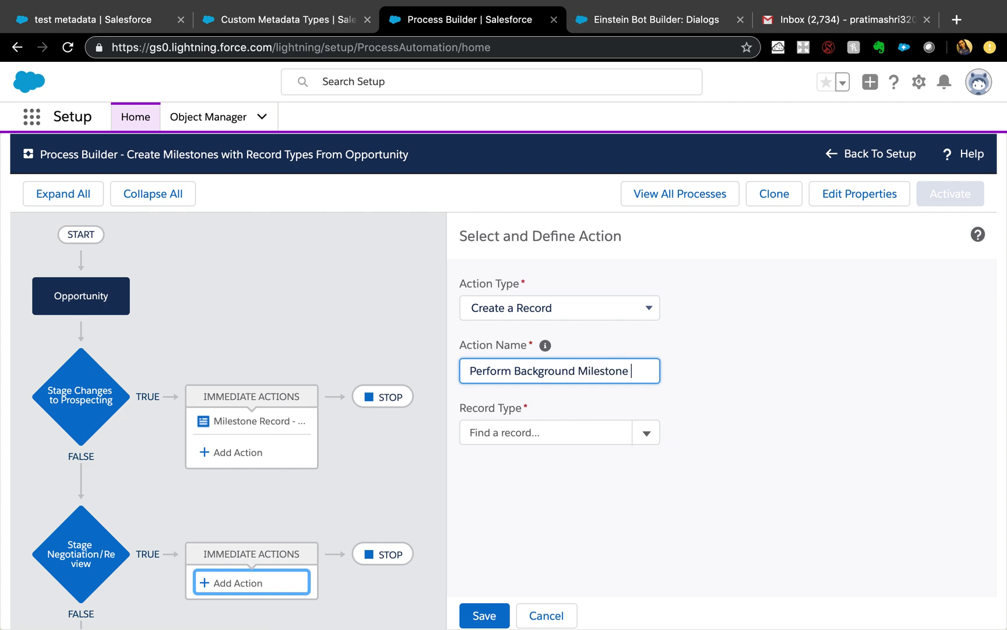
pyautogui.click(471, 371)
pyautogui.write('Create')
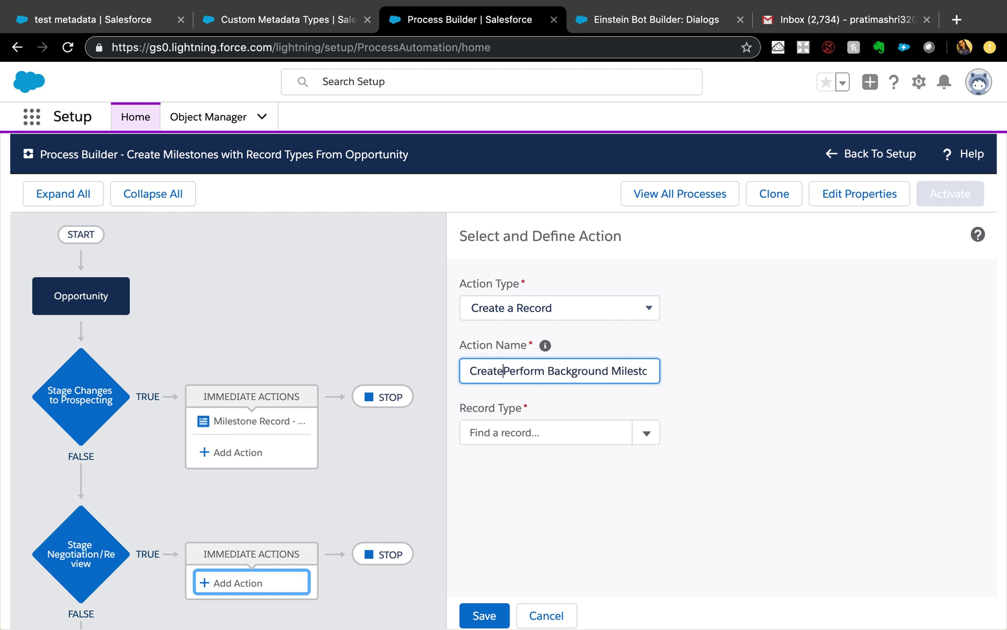
# Set the record type to MileStone, with the MileStone Name value typed as Formula
pyautogui.click(489, 433)
pyautogui.write('mil')
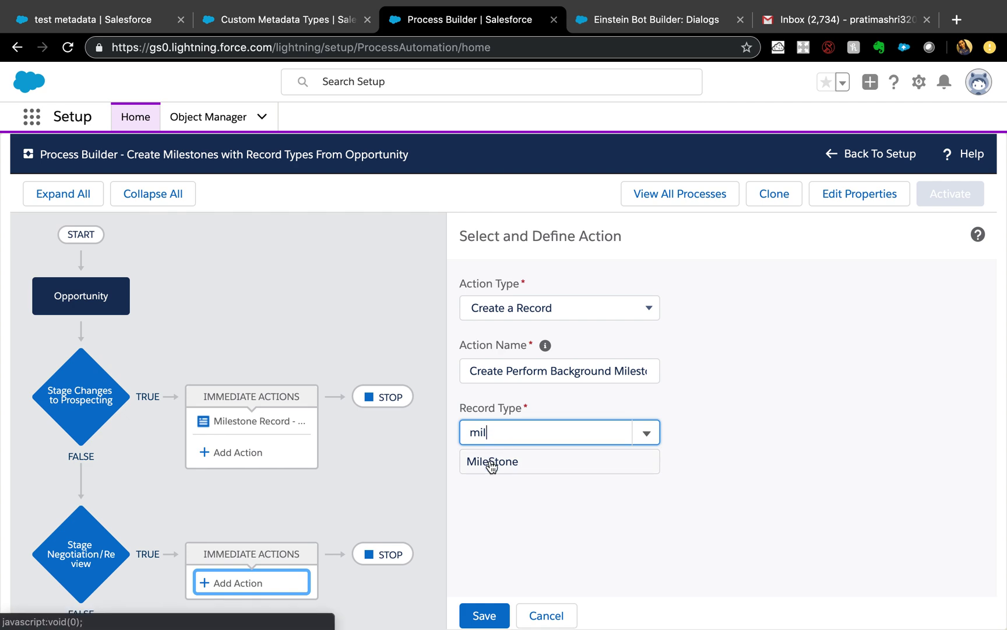
pyautogui.click(491, 462)
pyautogui.click(722, 519)
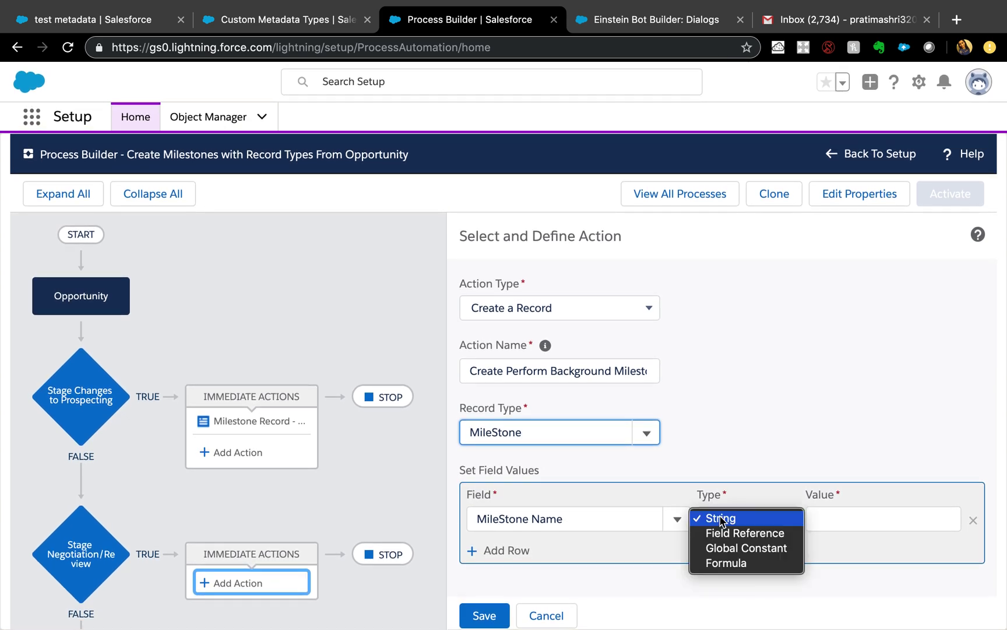
pyautogui.click(725, 562)
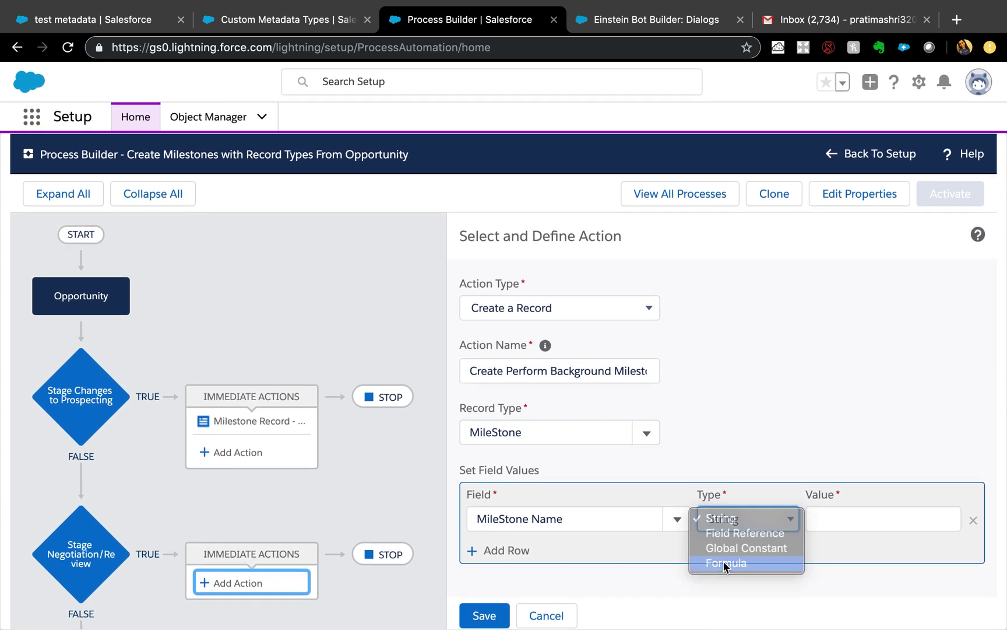
# Insert $CustomMetadata.Milestone Meta.Perform Background.Name into the MileStone Name formula from the system variables
pyautogui.click(862, 519)
pyautogui.scroll(-3, 780, 521)
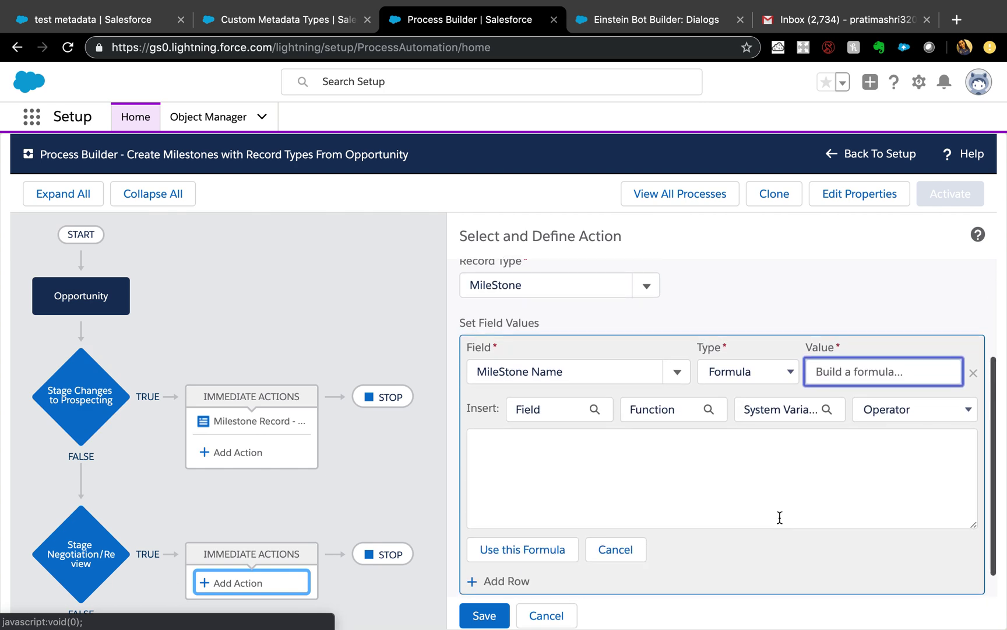
pyautogui.click(757, 414)
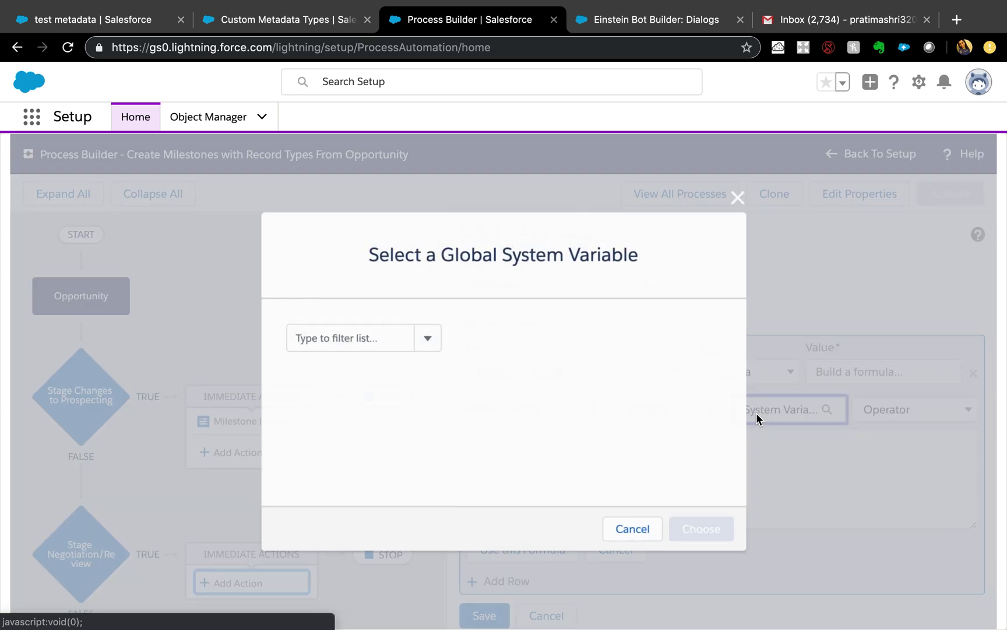
pyautogui.click(426, 343)
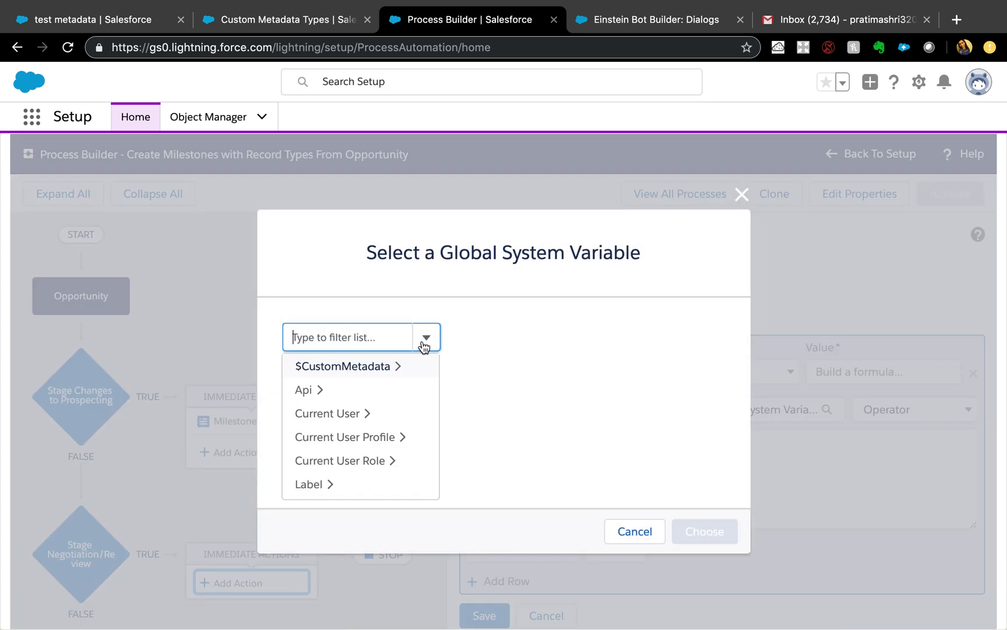
pyautogui.click(379, 368)
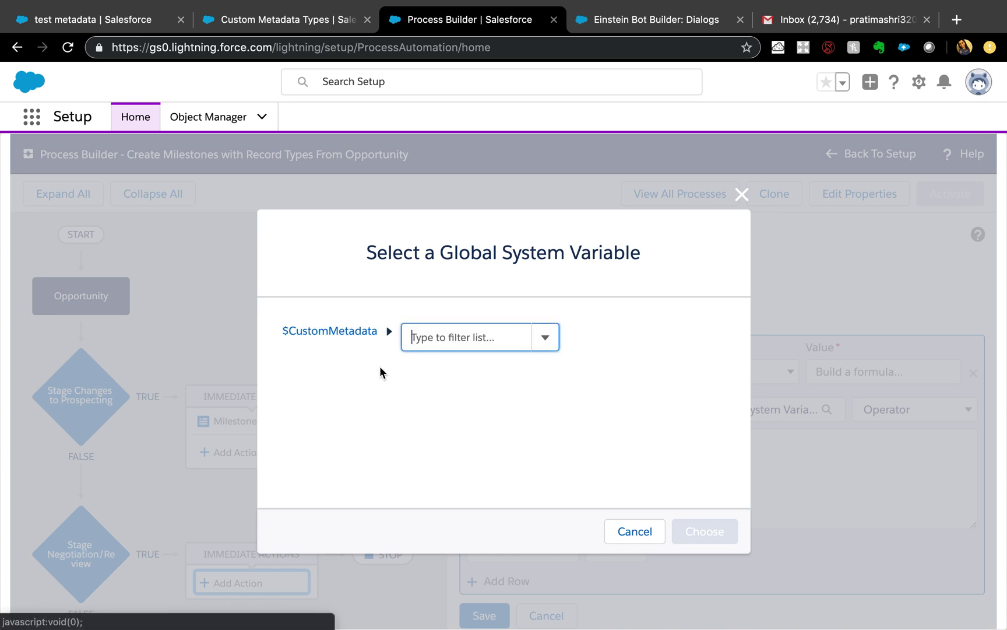
pyautogui.click(548, 344)
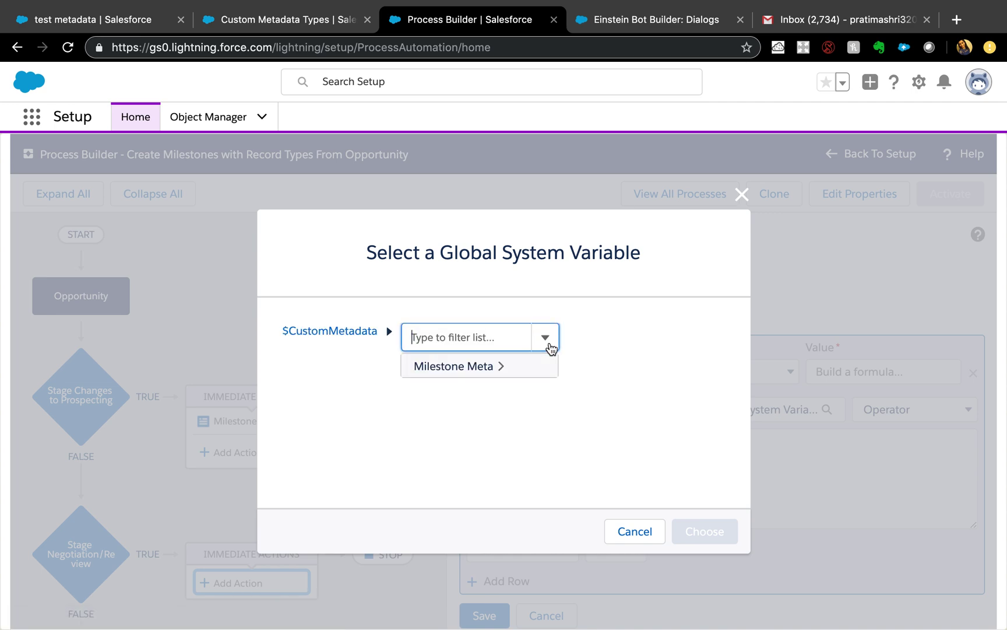
pyautogui.click(498, 366)
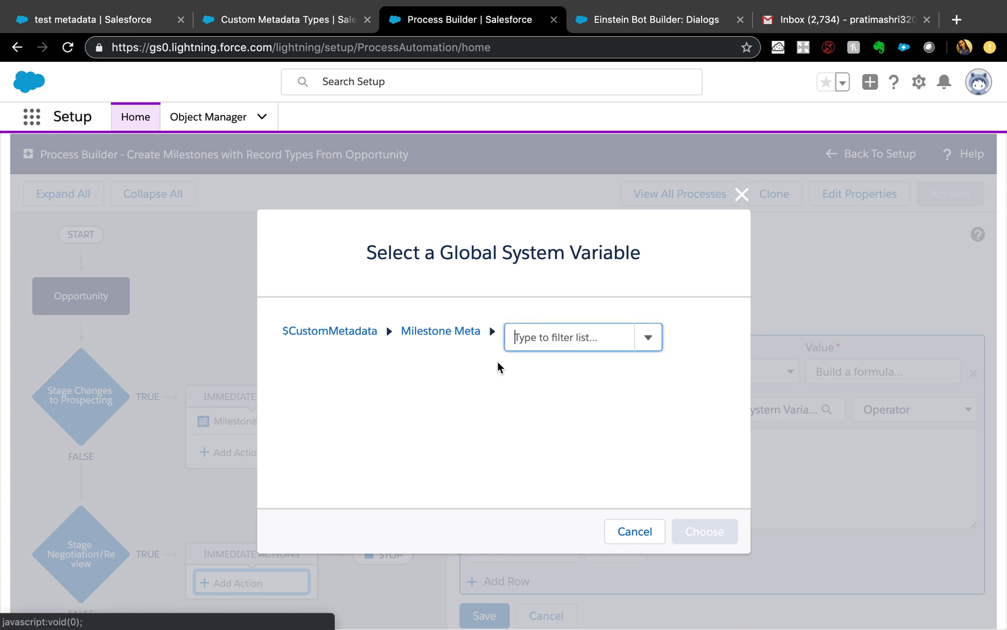
pyautogui.click(643, 346)
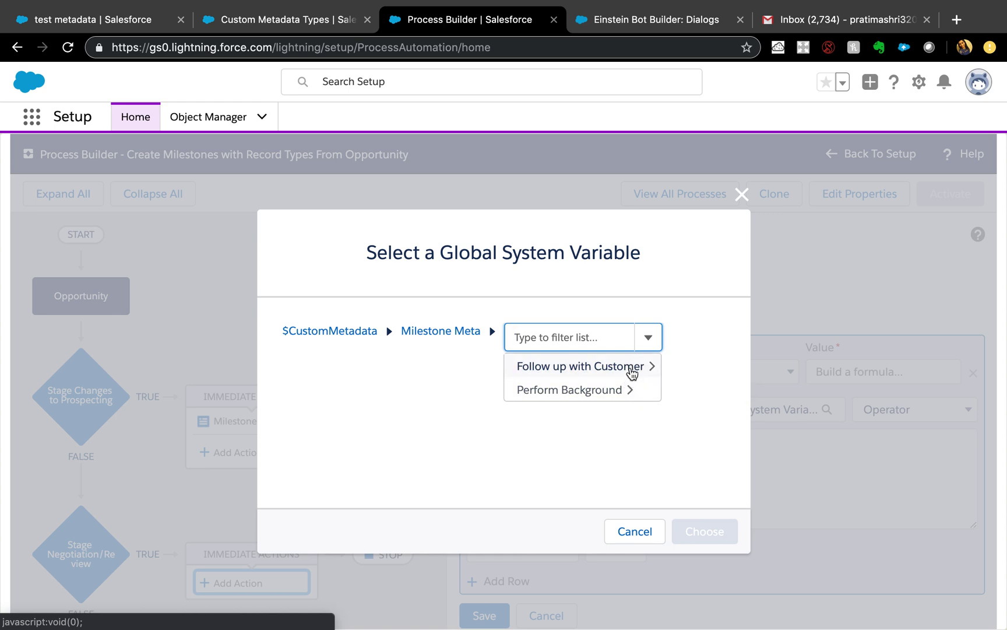
pyautogui.click(628, 390)
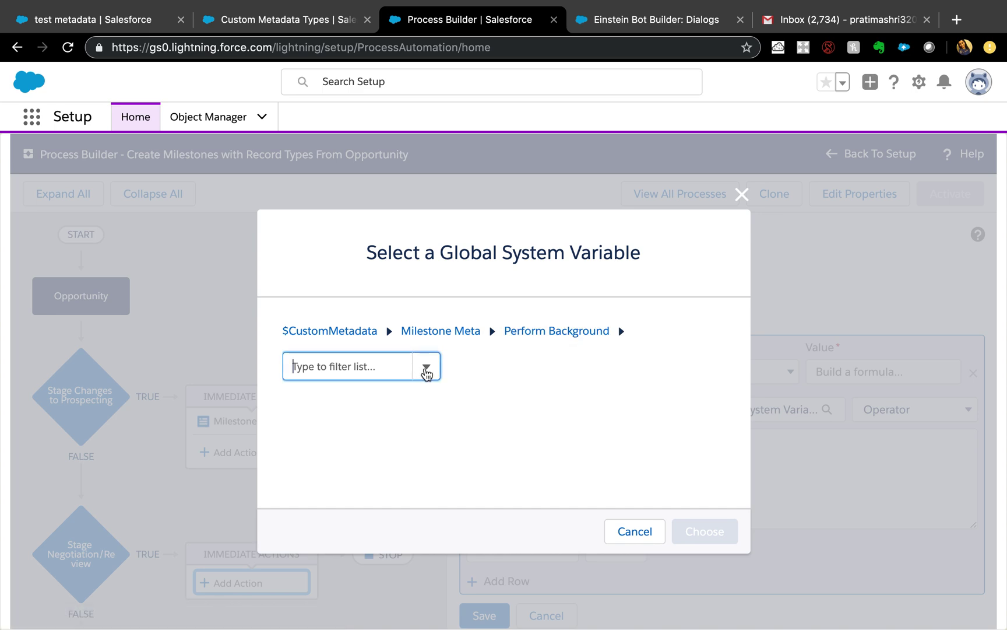
pyautogui.click(427, 371)
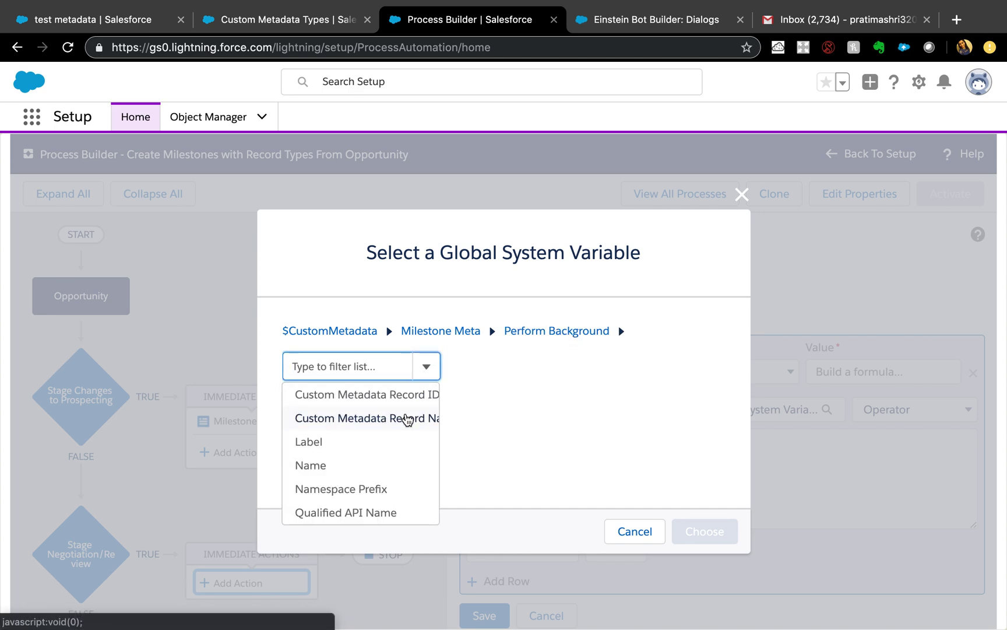
pyautogui.click(324, 465)
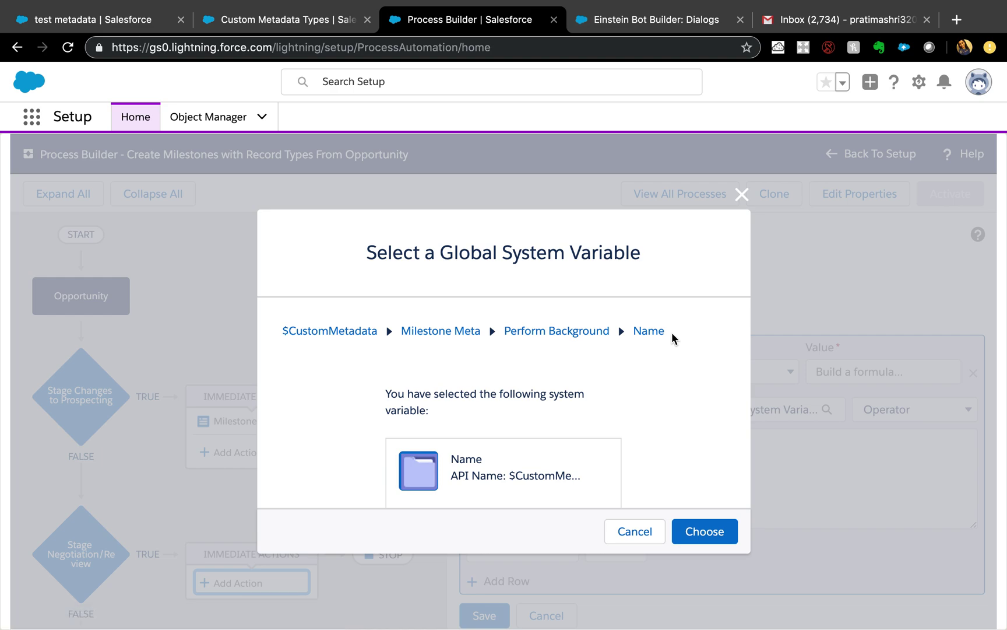
pyautogui.click(705, 527)
# Apply the Name formula and add a second row for the Opportunity field, typed as Field Reference
pyautogui.click(542, 554)
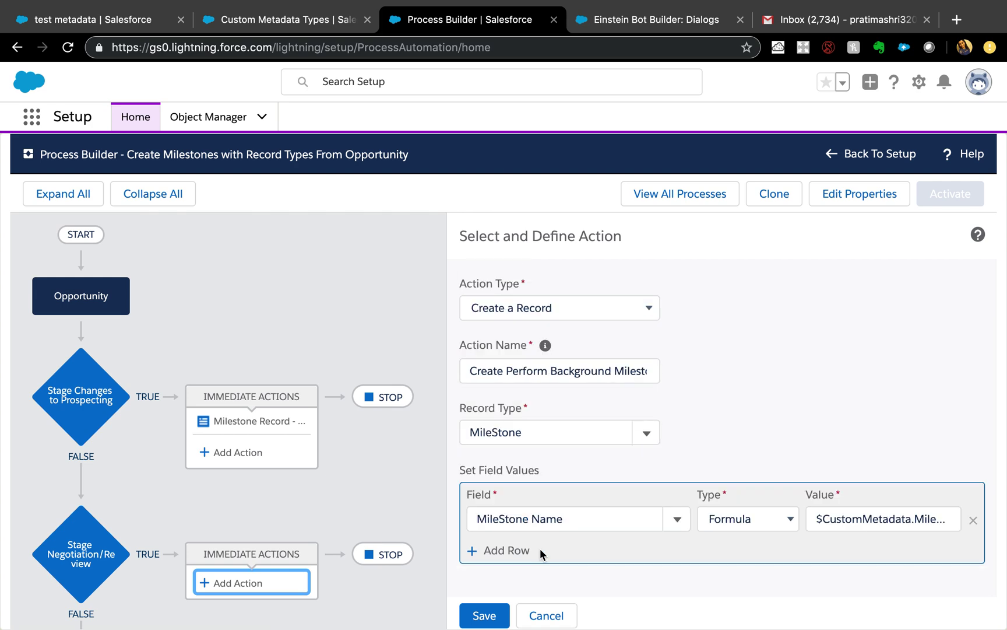
pyautogui.click(508, 551)
pyautogui.click(539, 551)
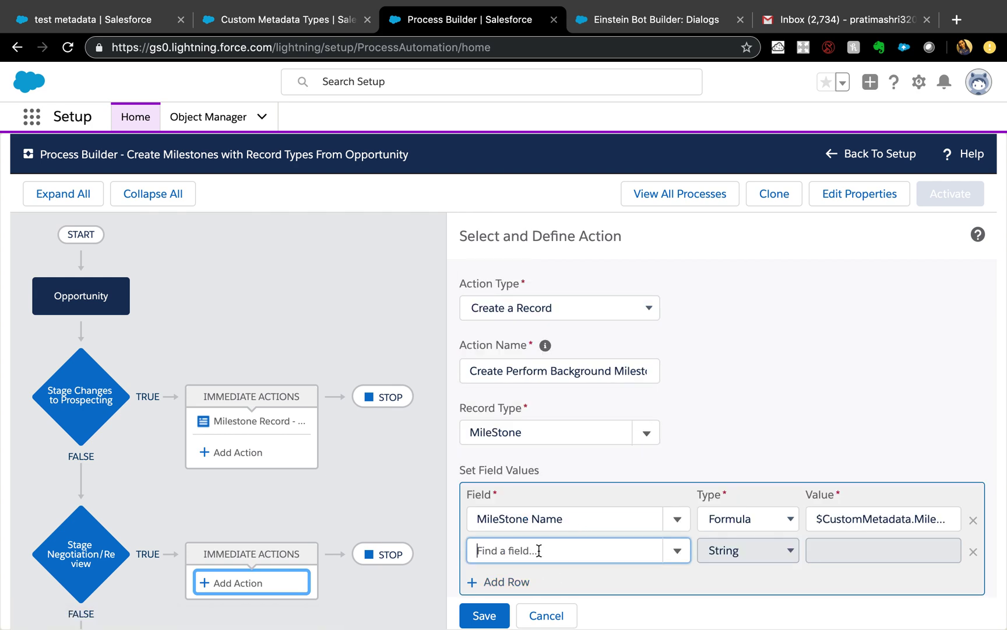
pyautogui.write('opp')
pyautogui.scroll(-1, 531, 557)
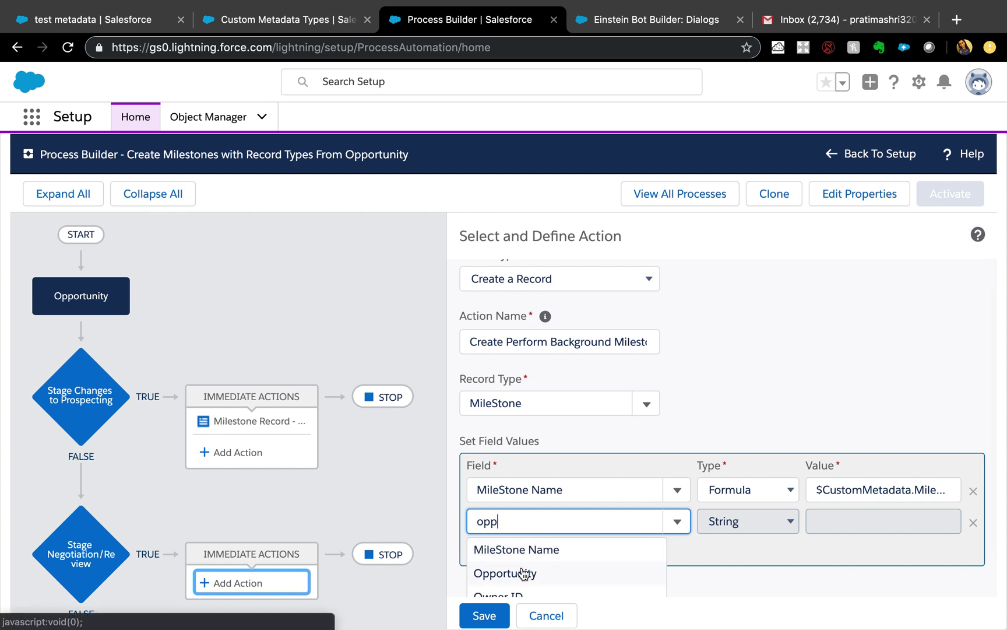
pyautogui.click(524, 572)
pyautogui.click(742, 524)
pyautogui.click(741, 533)
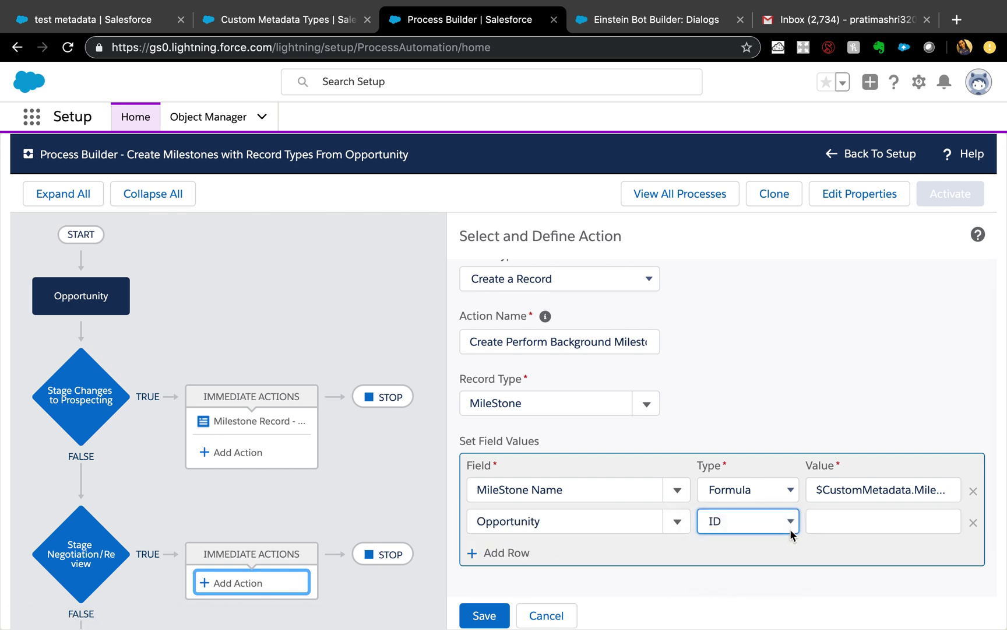
# Set the Opportunity value to the Opportunity ID field and save the action
pyautogui.click(816, 520)
pyautogui.click(454, 342)
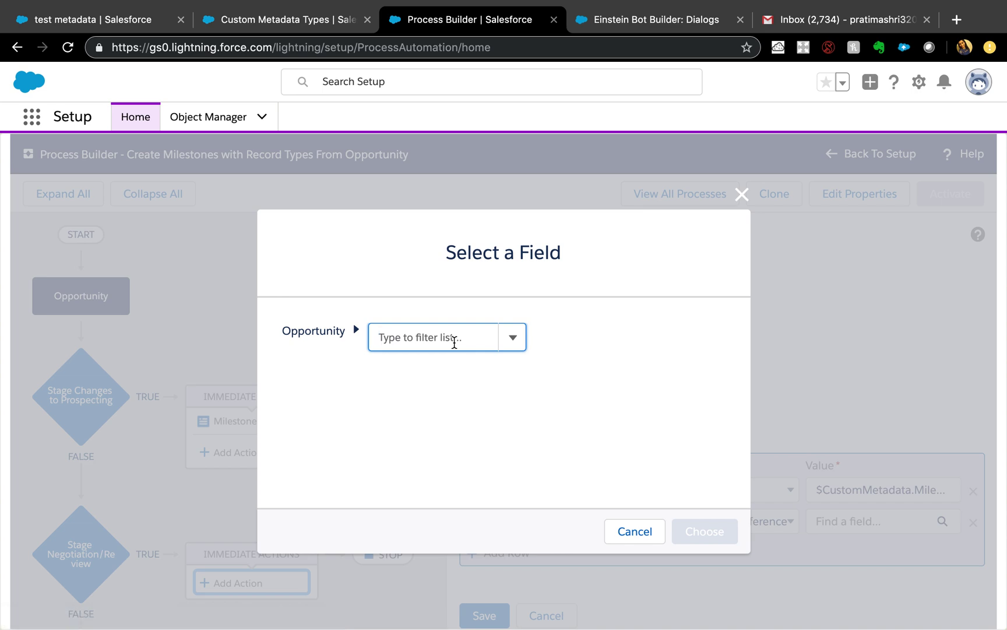
pyautogui.write('reco')
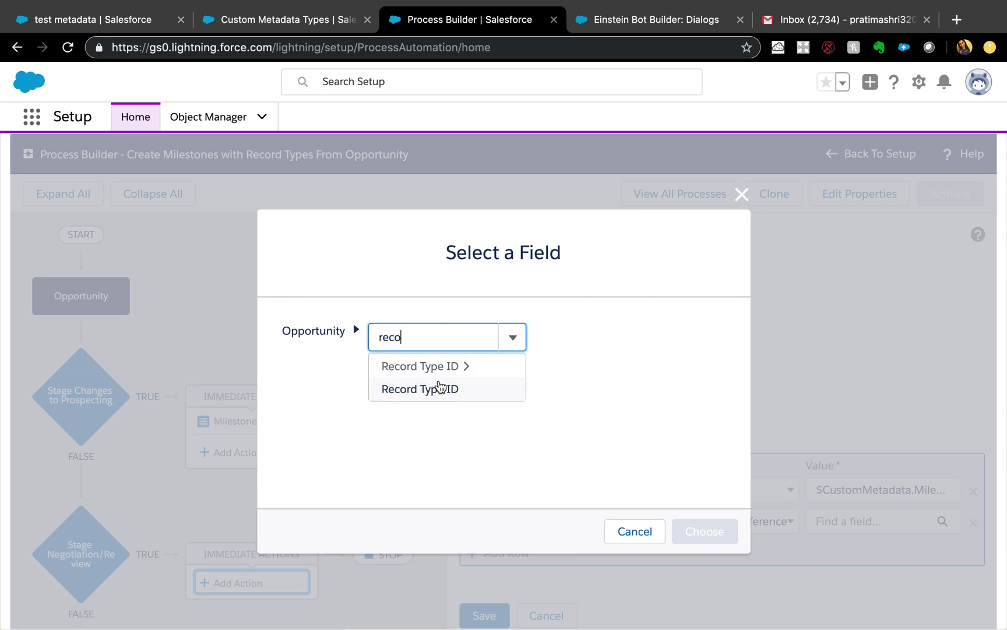
pyautogui.press('BackSpace')
pyautogui.press('BackSpace')
pyautogui.press('BackSpace')
pyautogui.press('BackSpace')
pyautogui.write('oppo')
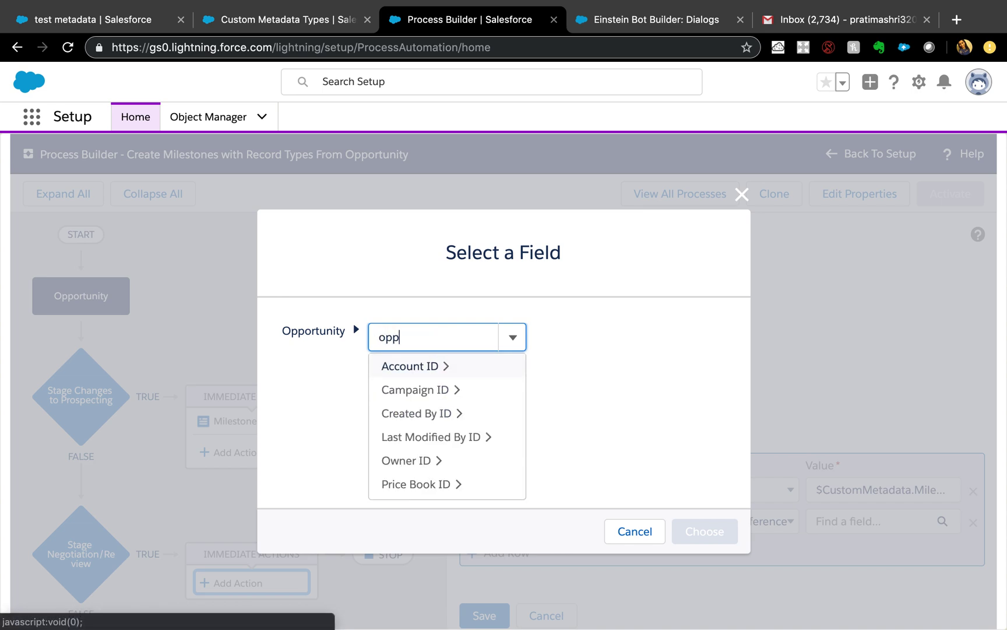
pyautogui.click(434, 365)
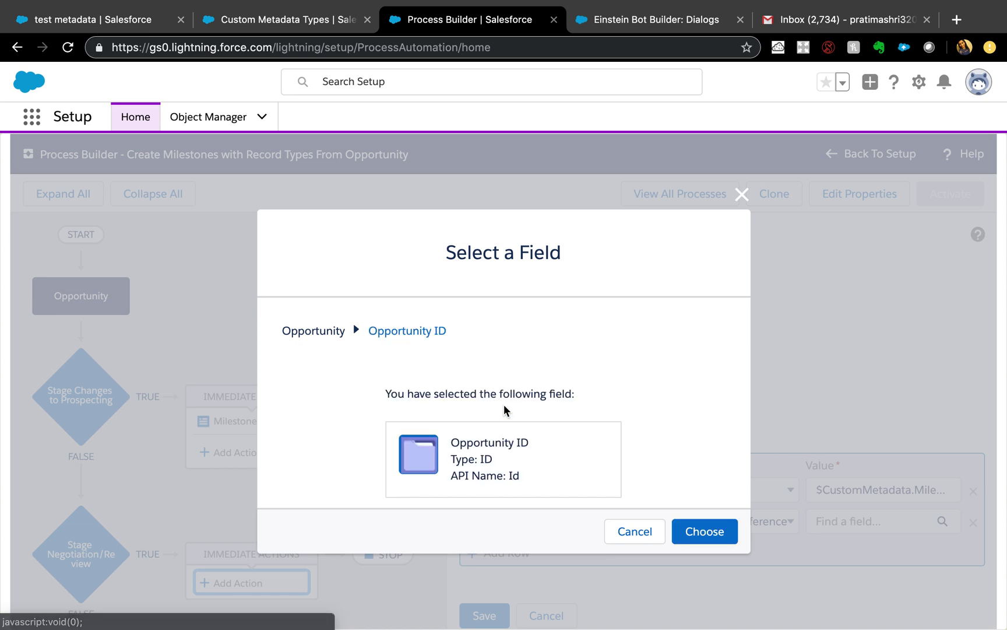
pyautogui.click(723, 541)
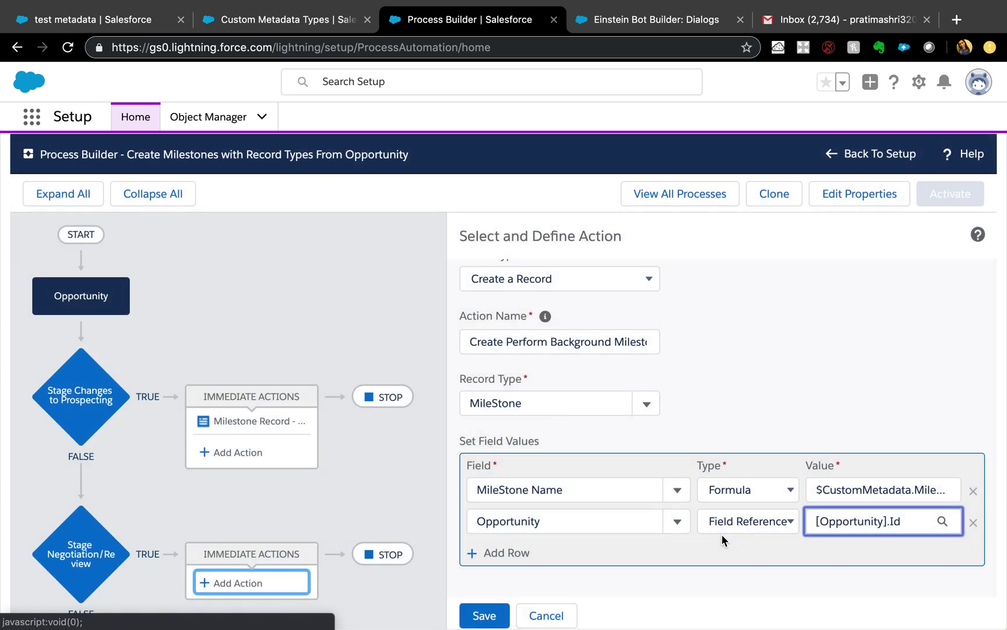
pyautogui.click(484, 619)
# Activate and confirm the milestone process, then return to the test metadata opportunity record
pyautogui.scroll(-3, 288, 449)
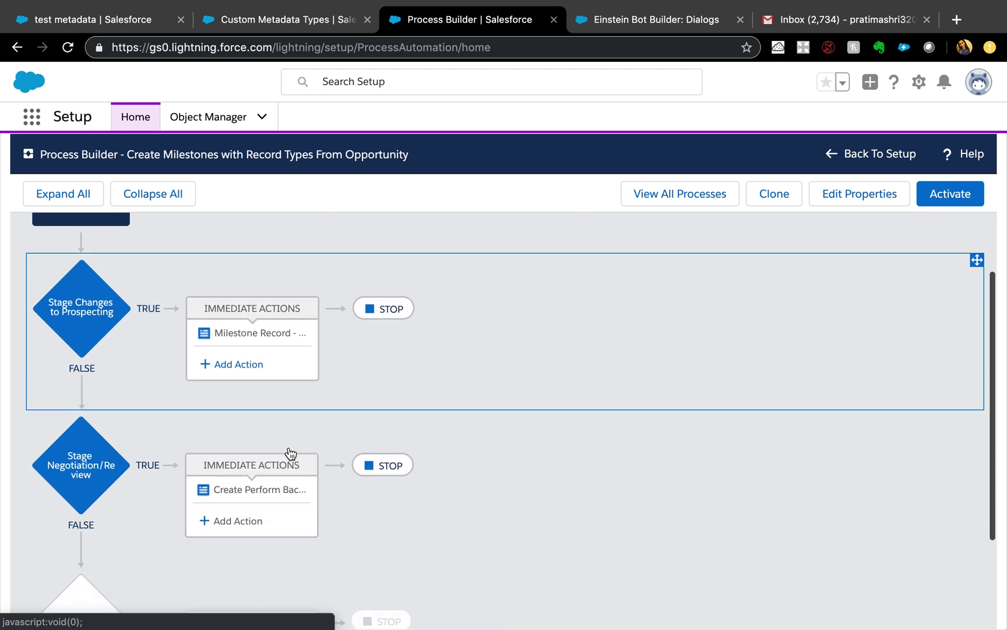
pyautogui.scroll(1, 289, 447)
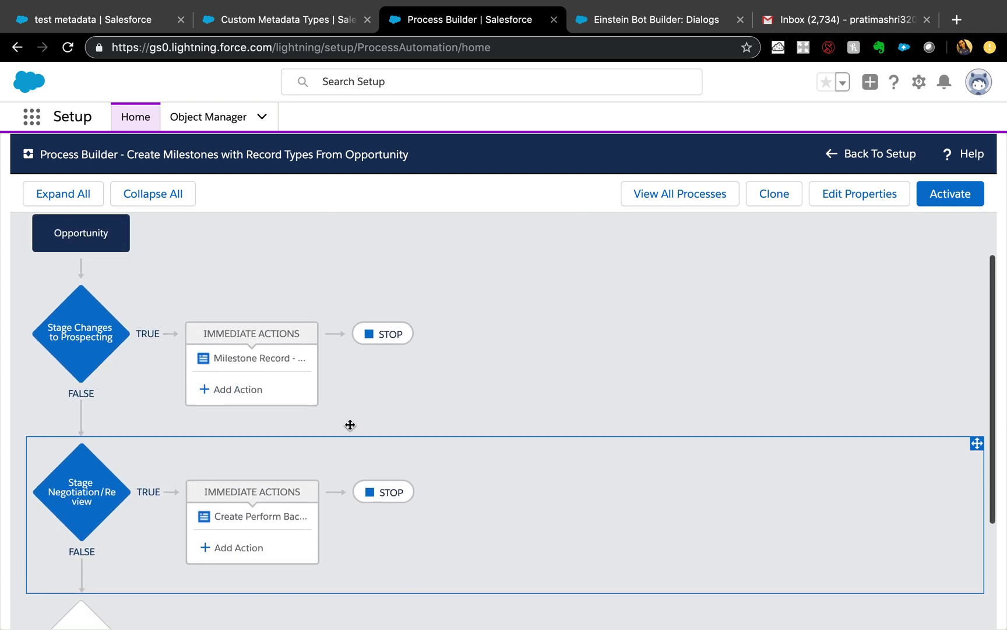
pyautogui.click(950, 193)
pyautogui.click(686, 468)
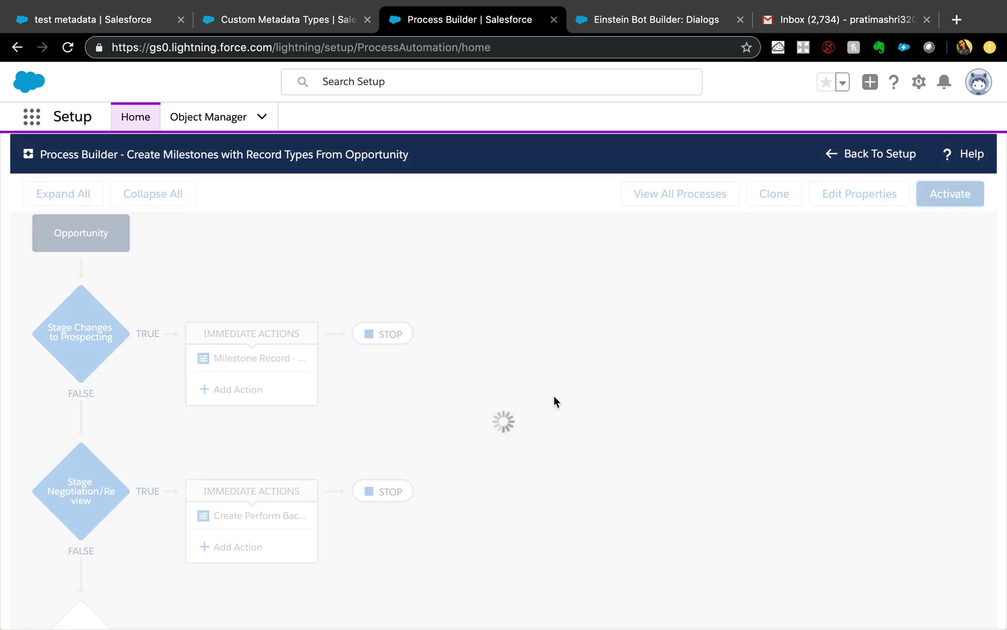
pyautogui.click(282, 24)
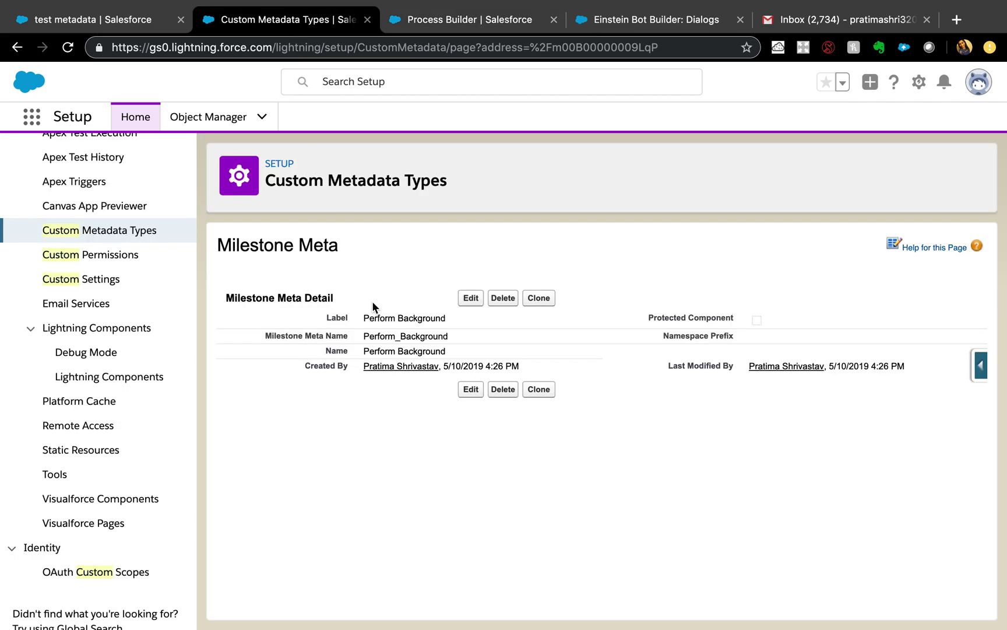
pyautogui.click(86, 20)
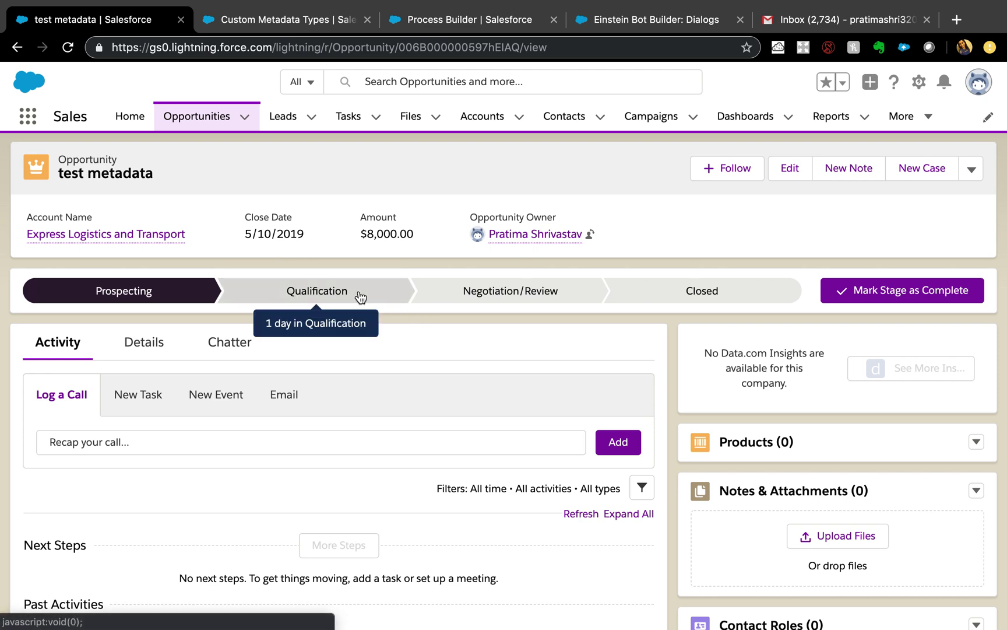
# Mark Negotiation/Review as the current stage and verify a Perform Background milestone appears in Milestones
pyautogui.click(449, 299)
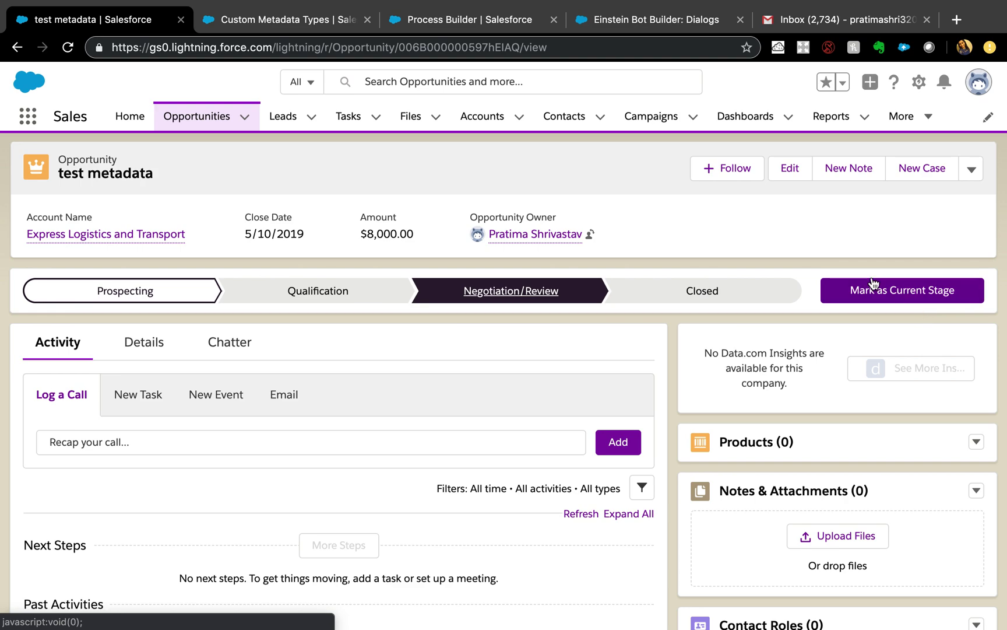
pyautogui.click(465, 23)
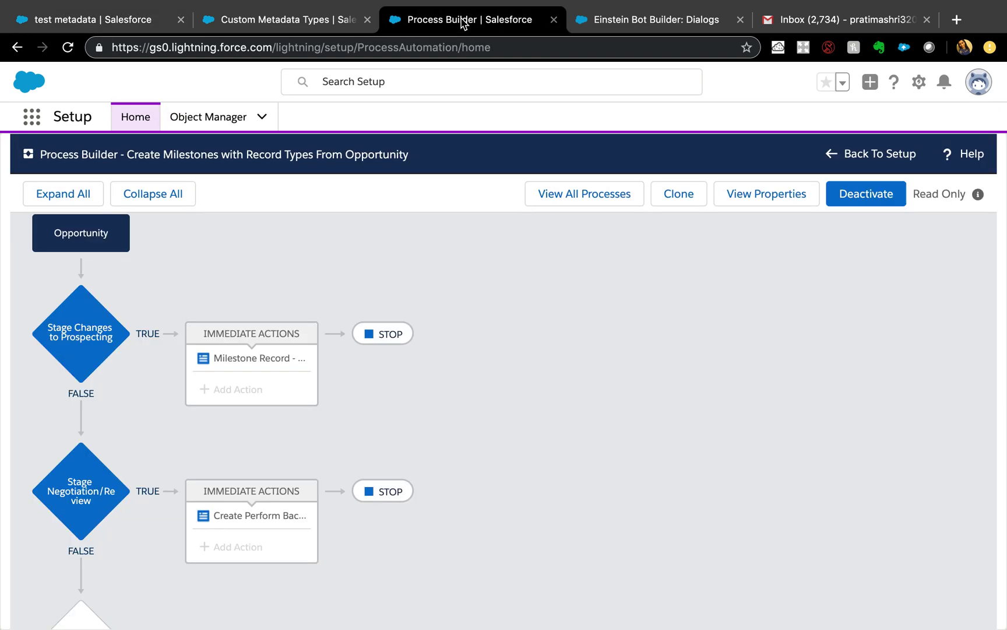
pyautogui.click(96, 21)
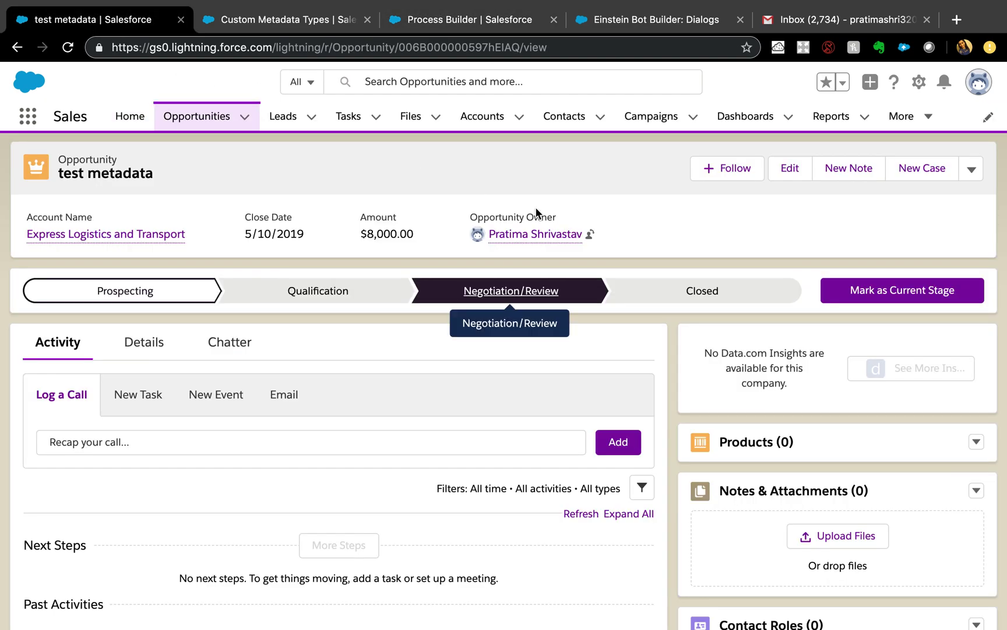
pyautogui.click(860, 288)
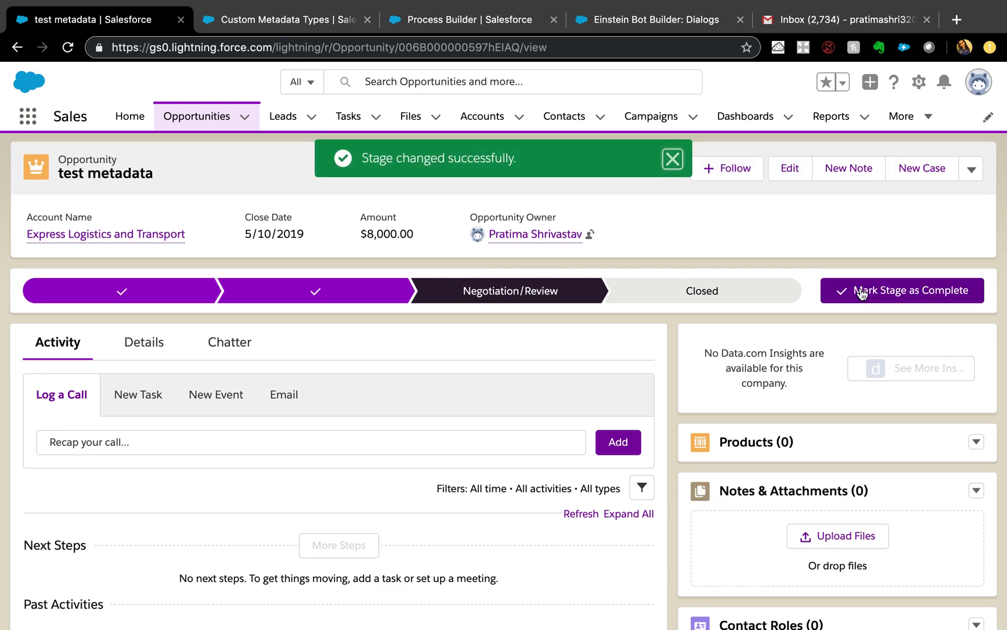
pyautogui.scroll(-10, 816, 350)
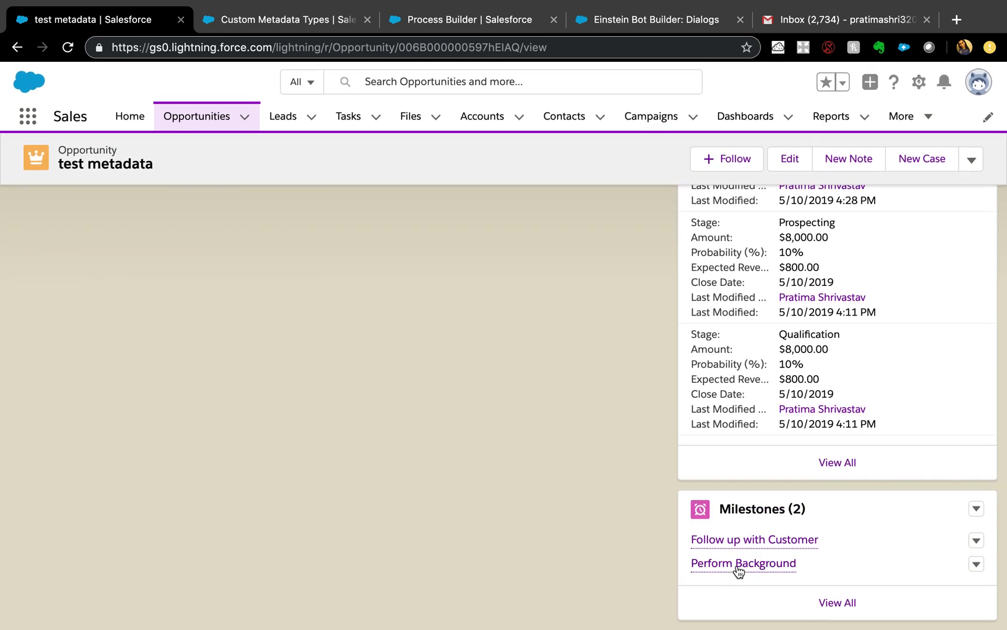
pyautogui.moveTo(729, 570)
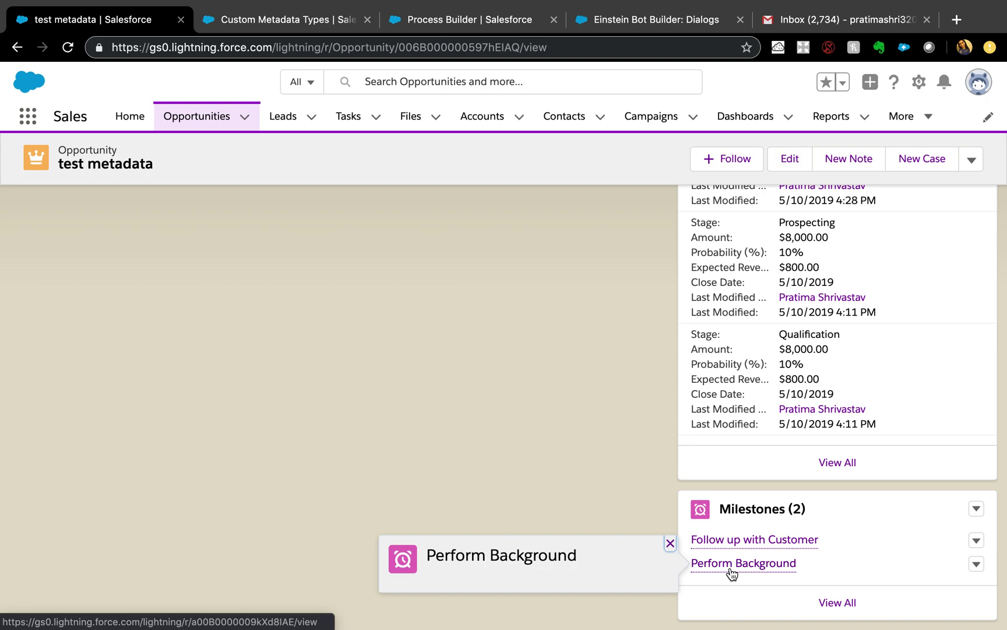
pyautogui.scroll(10, 731, 570)
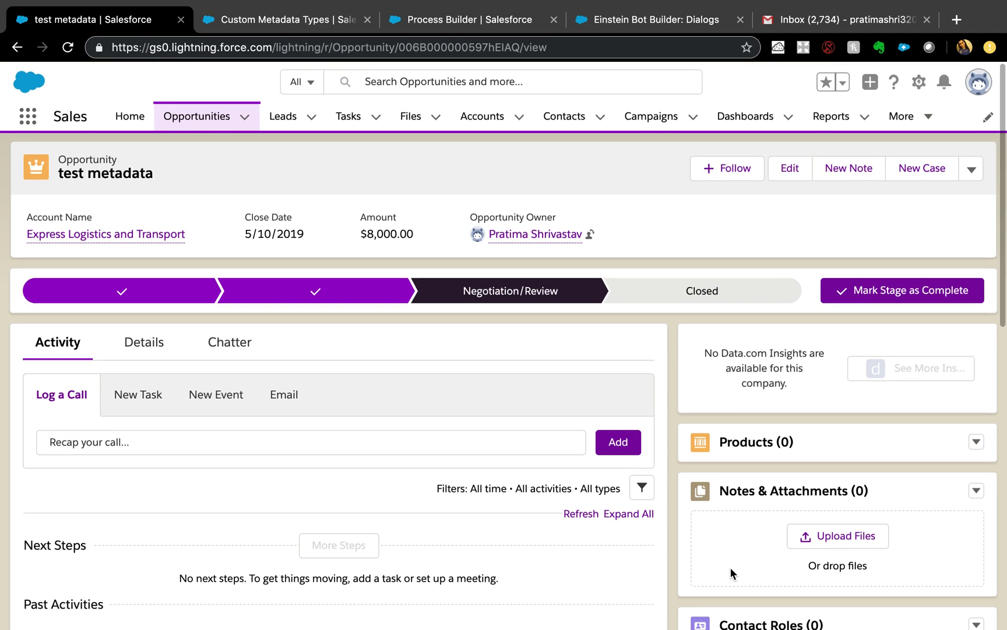